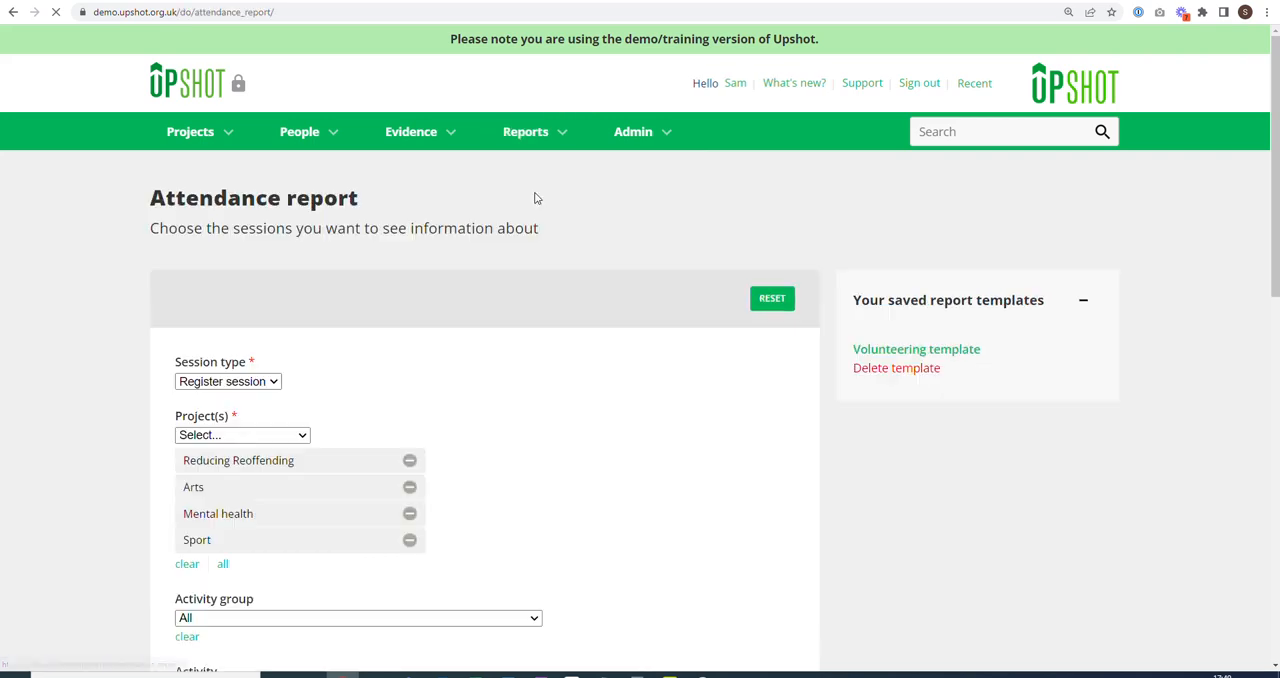
Reset the attendance report filters and include all projects.
left_click(772, 300)
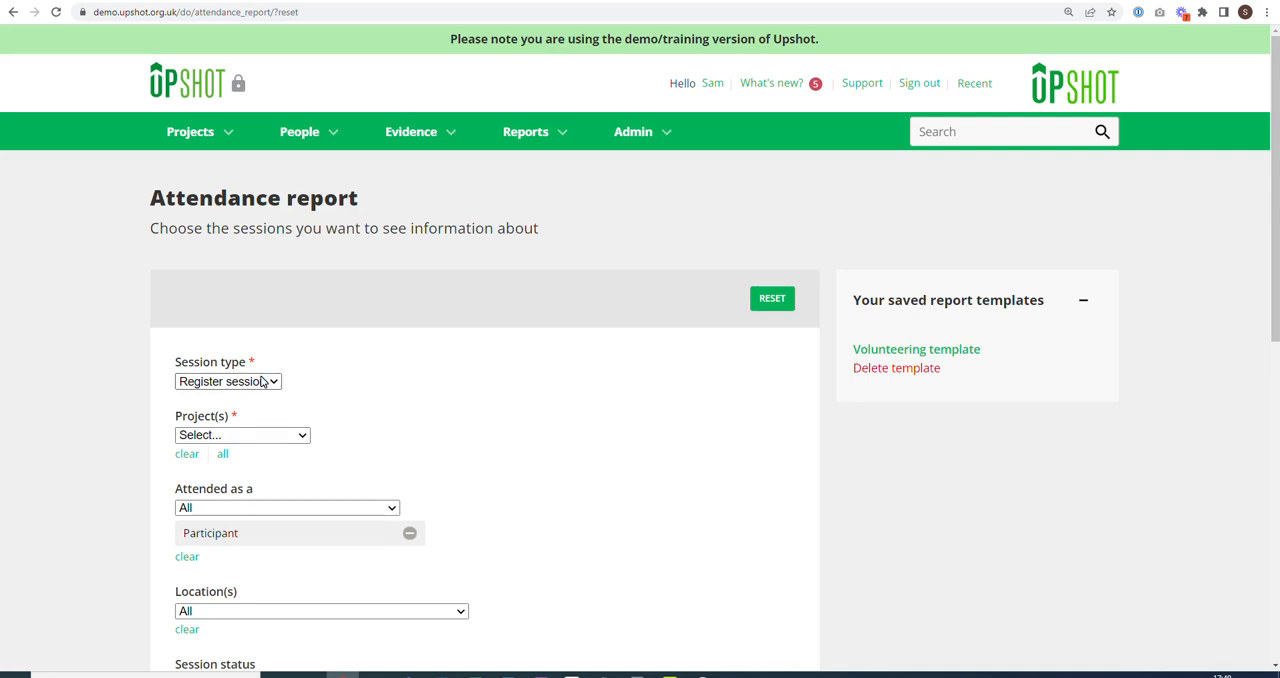
scroll(262, 381, "down", 2)
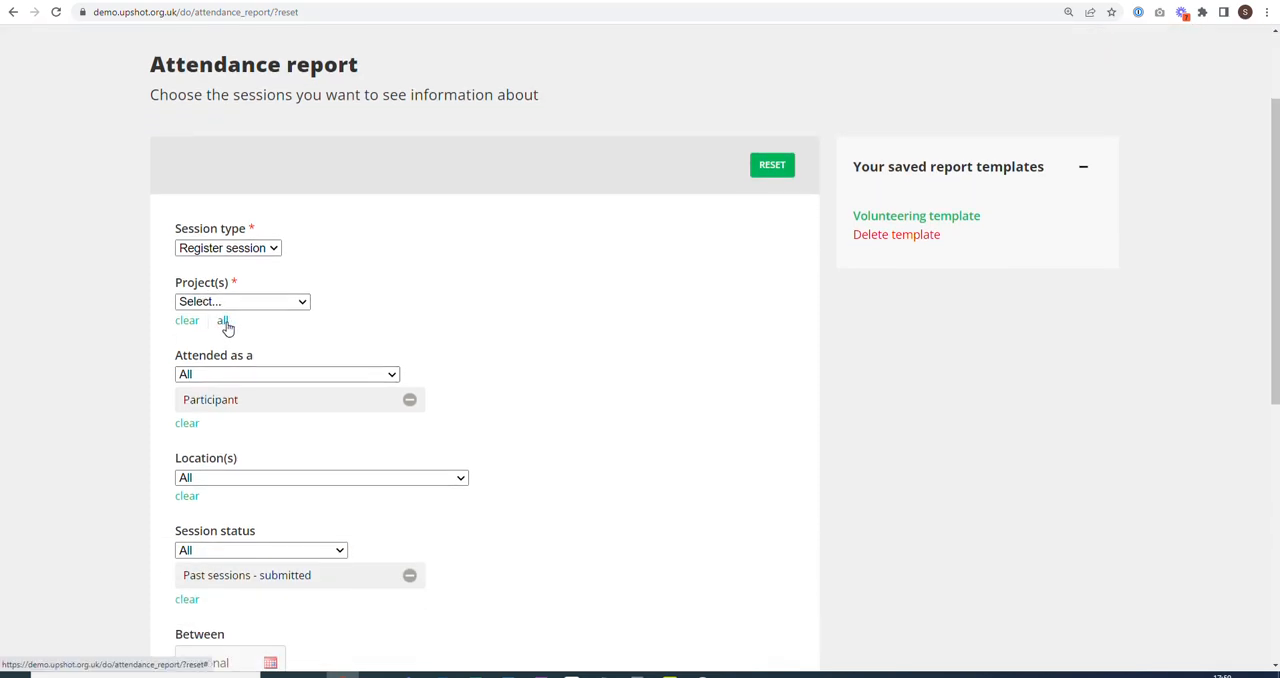
left_click(223, 321)
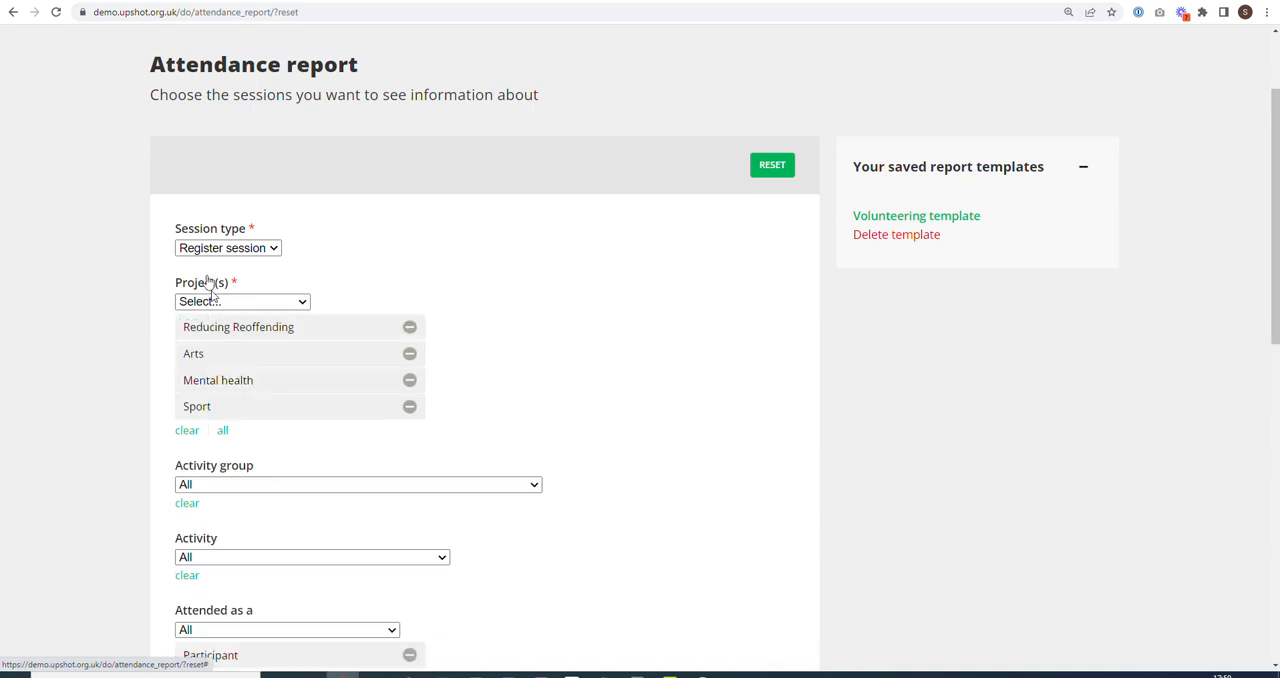
Remove the Participant filter from the attendee types so that all types are included.
scroll(166, 397, "down", 2)
scroll(166, 397, "down", 1)
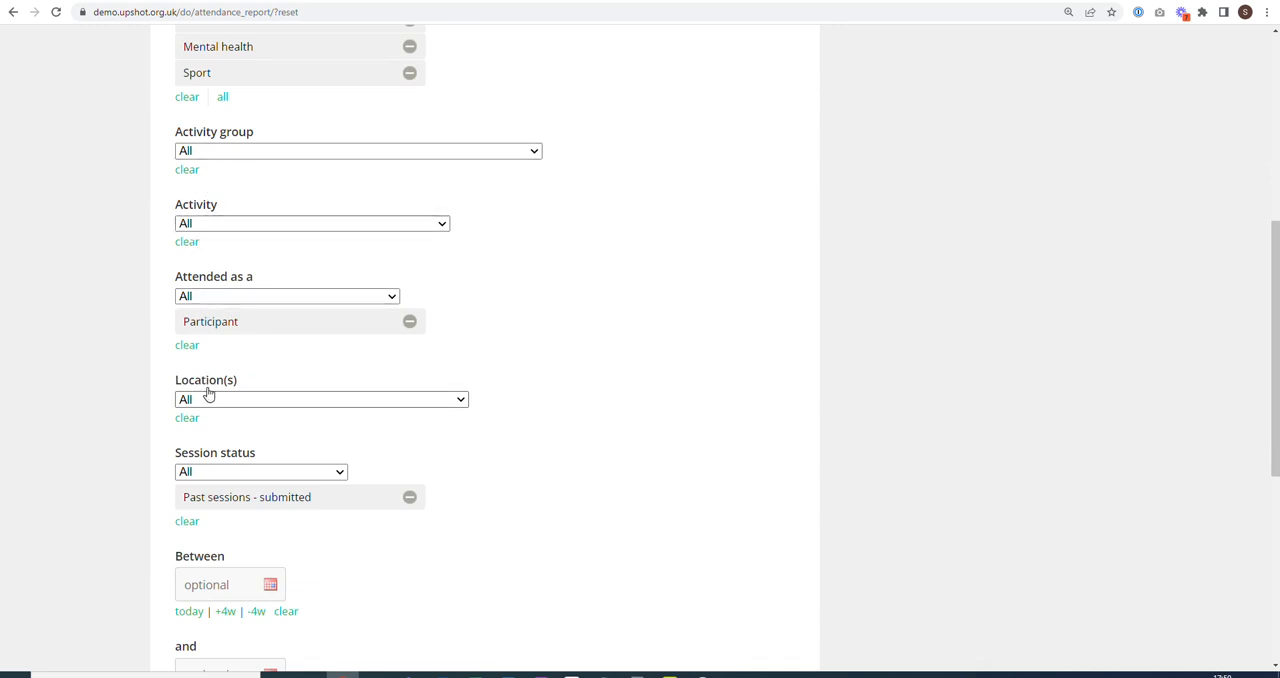
scroll(211, 390, "down", 1)
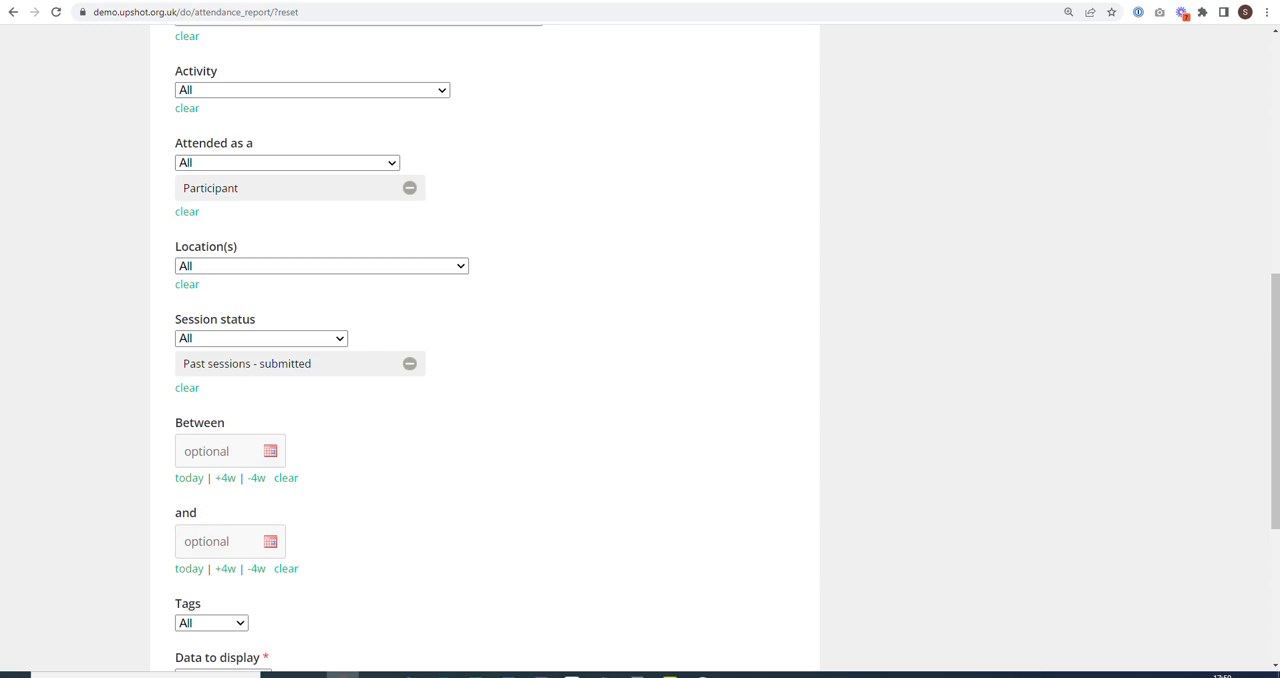
scroll(238, 272, "up", 1)
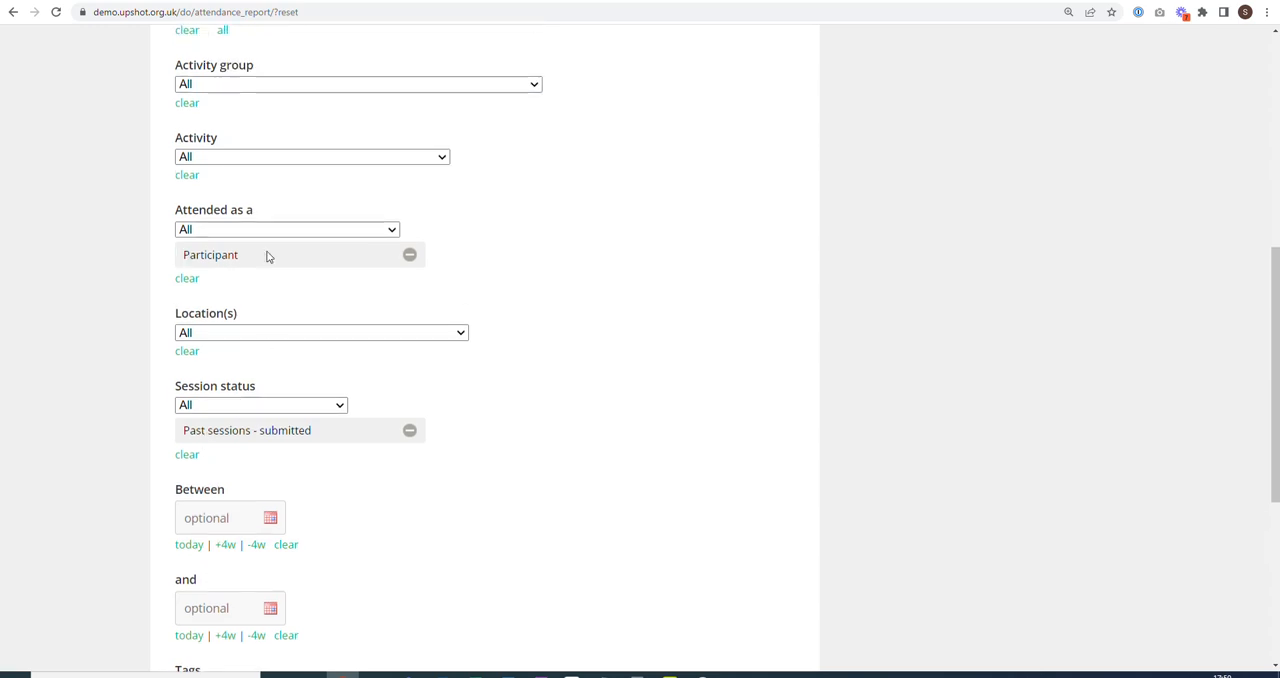
left_click(411, 259)
scroll(380, 256, "down", 1)
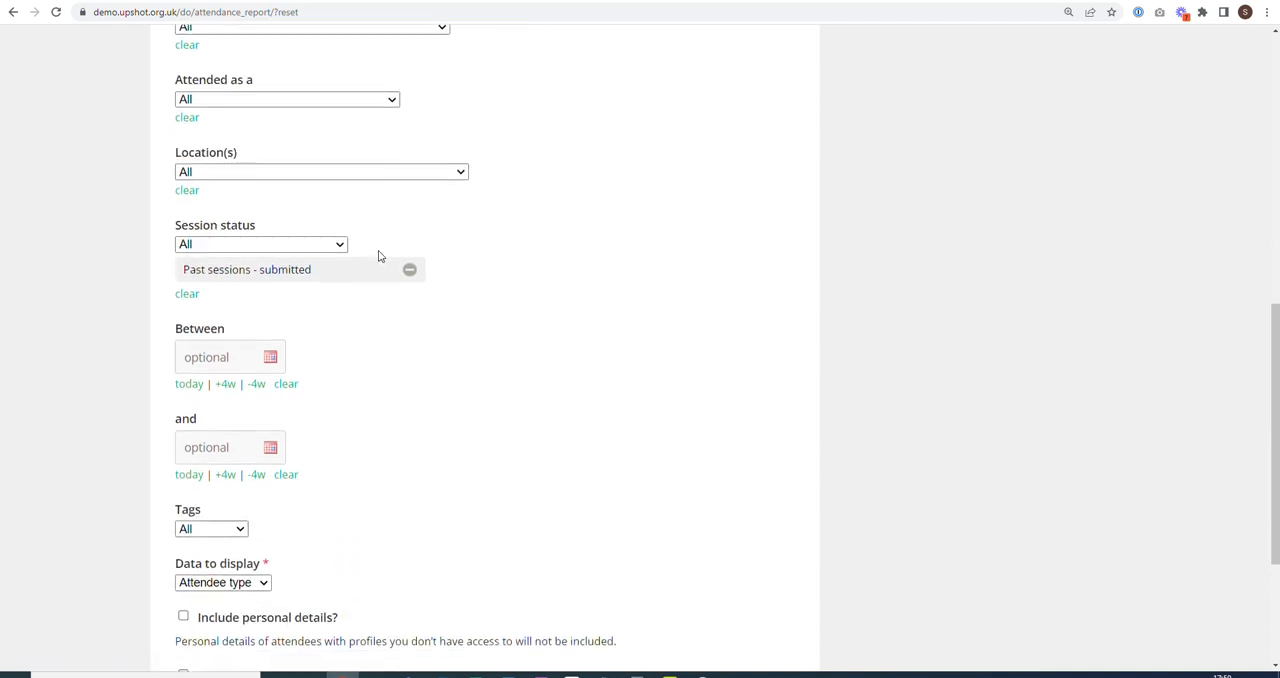
Set the data to display to Volunteer time and enable downloading as a database table.
scroll(379, 256, "down", 3)
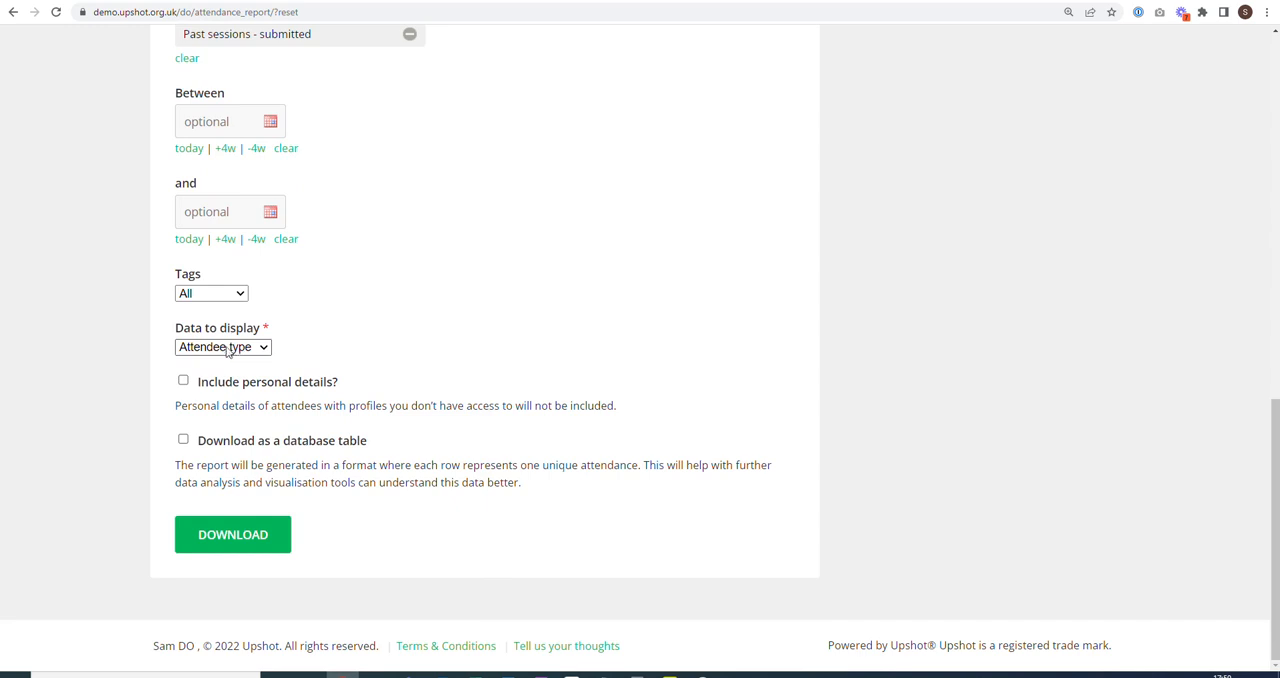
left_click(228, 348)
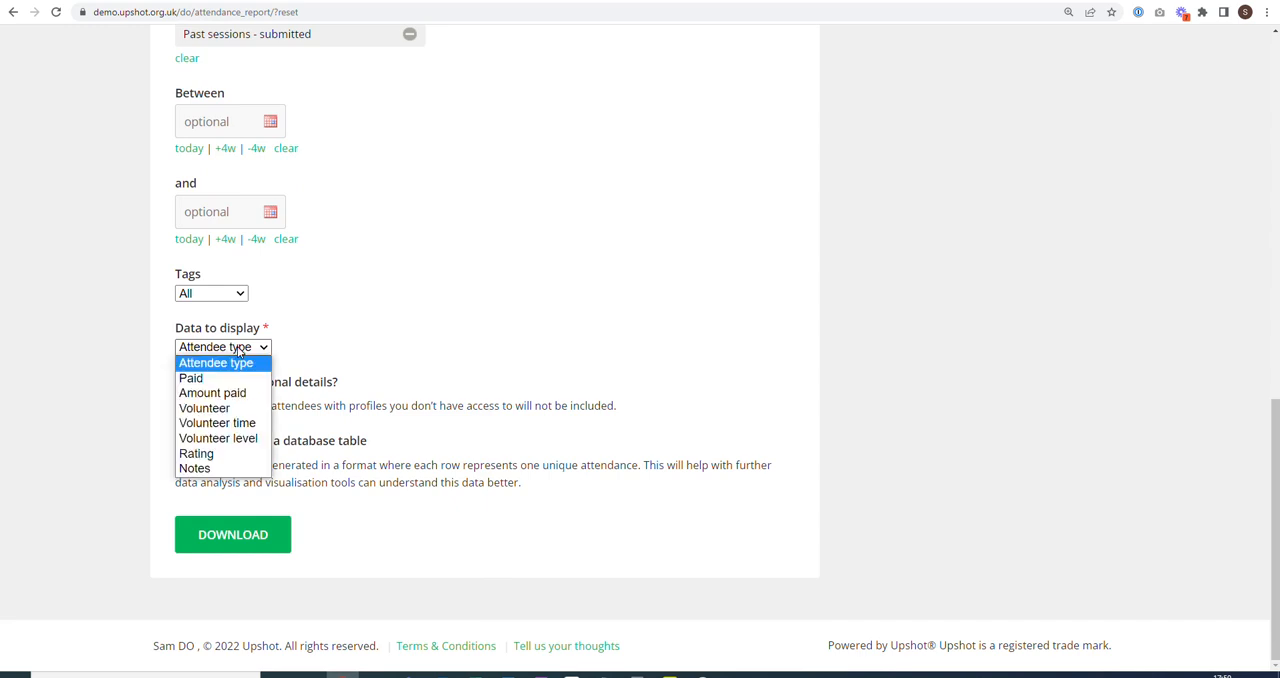
left_click(242, 428)
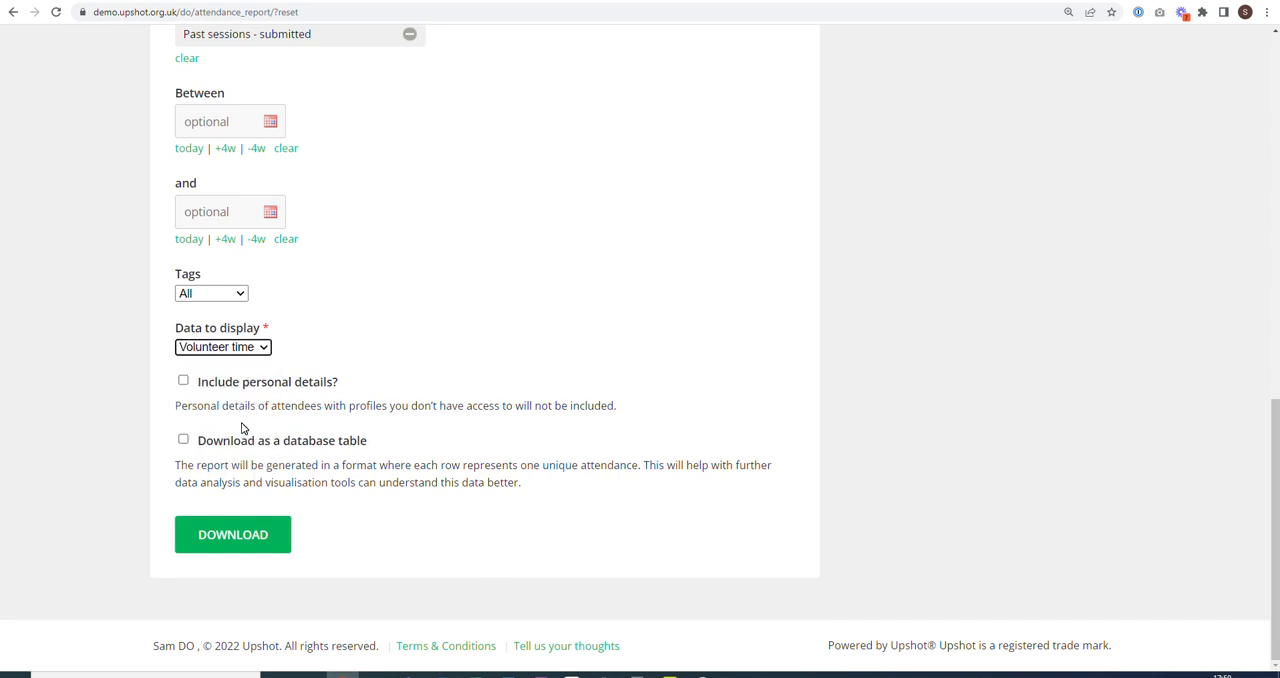
left_click(183, 443)
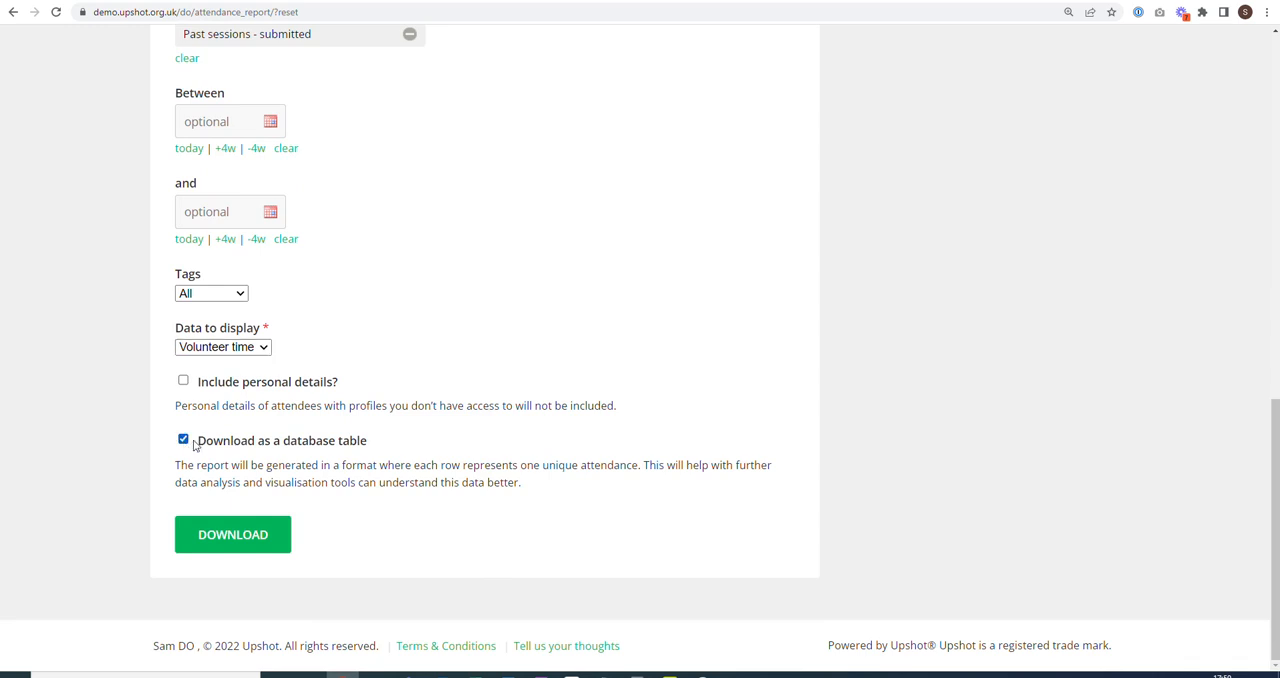
Download the attendance report and open the attendance_stats CSV file in Excel.
left_click(233, 538)
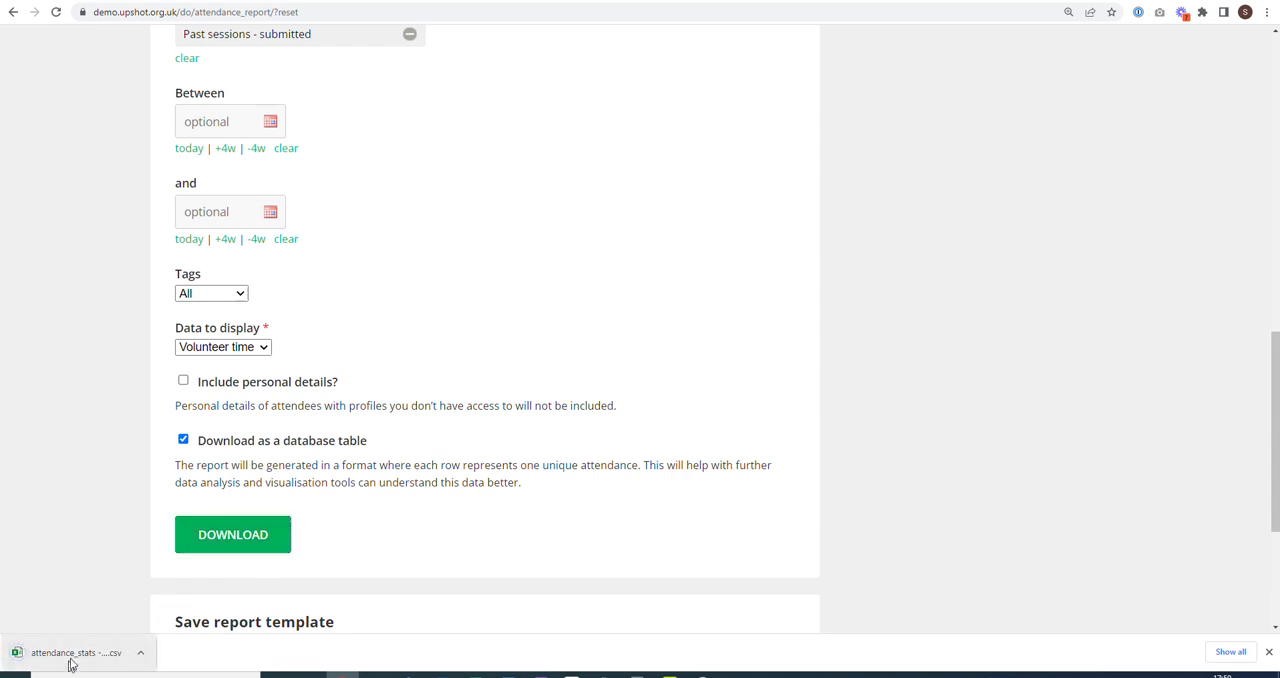
left_click(72, 655)
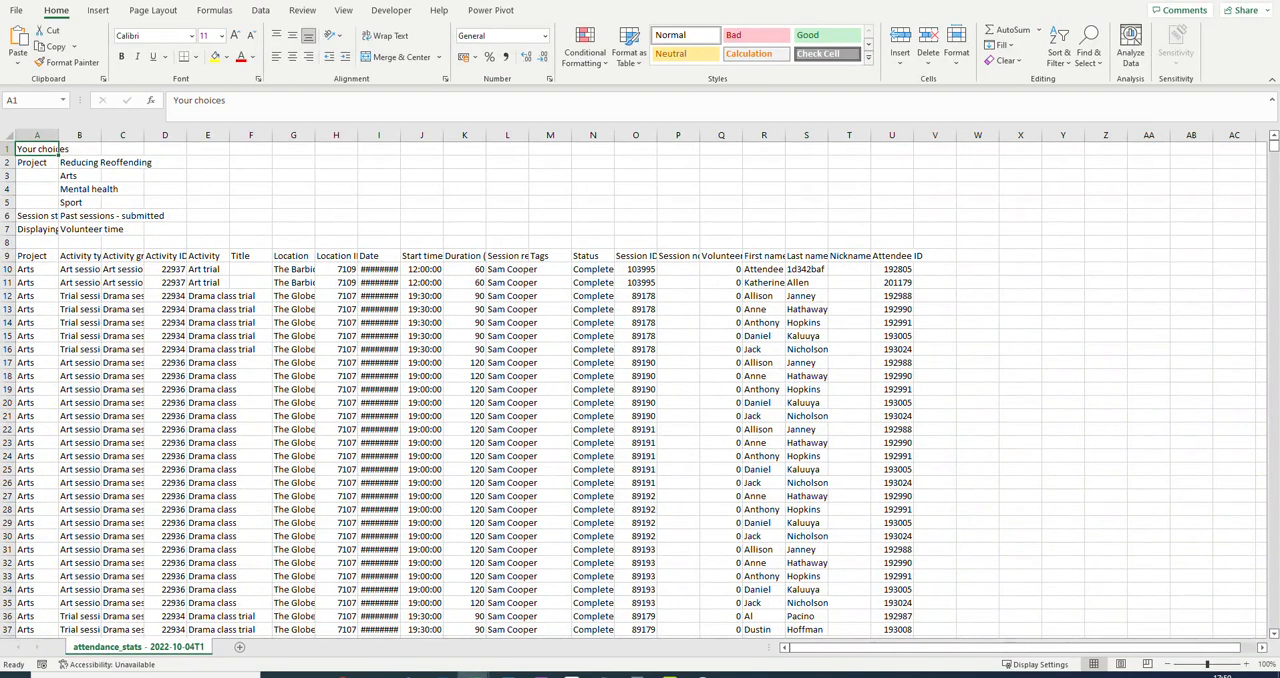
Copy all attendance records below the header row, from A10 across to the Attendee ID column and down to the last record.
left_click_drag(30, 256, 916, 262)
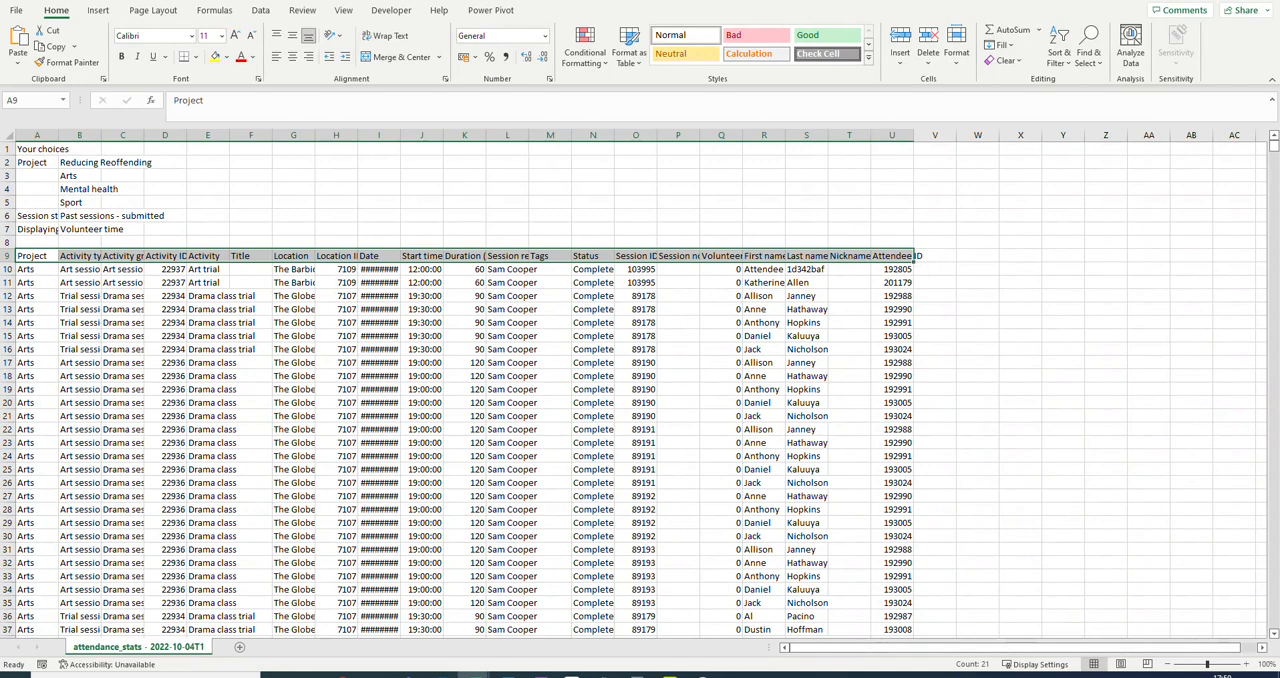
left_click_drag(30, 269, 905, 269)
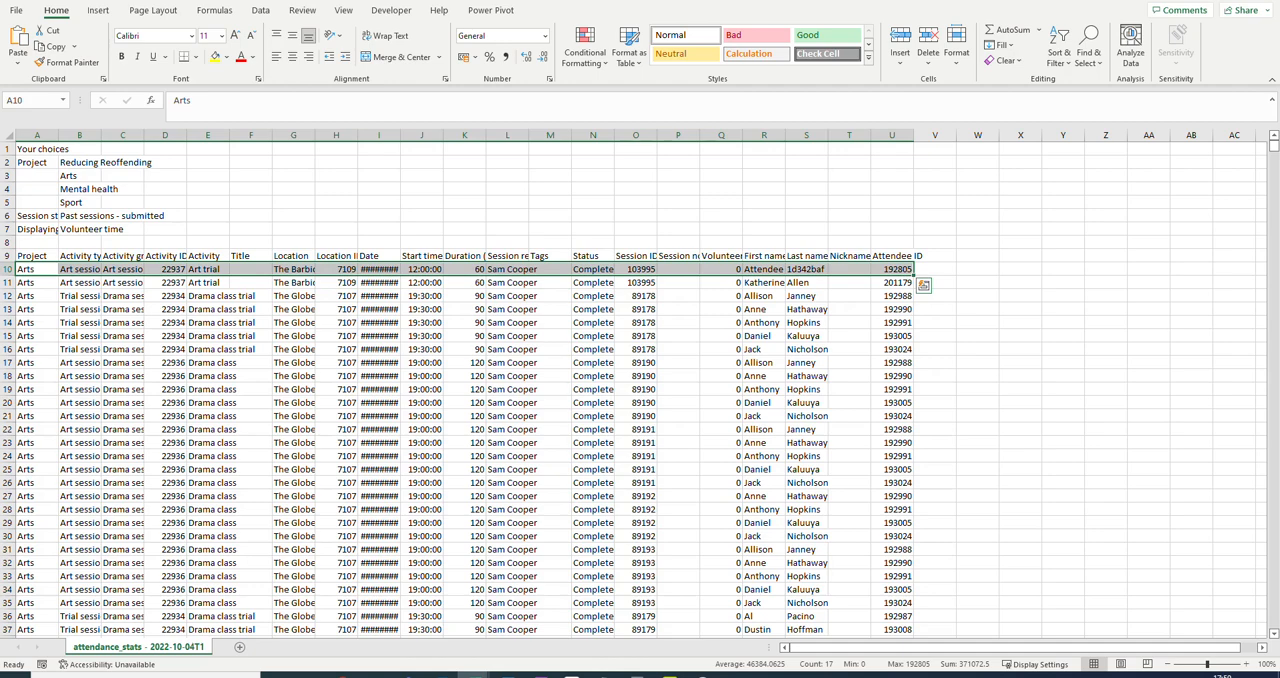
key("ctrl+shift+Down")
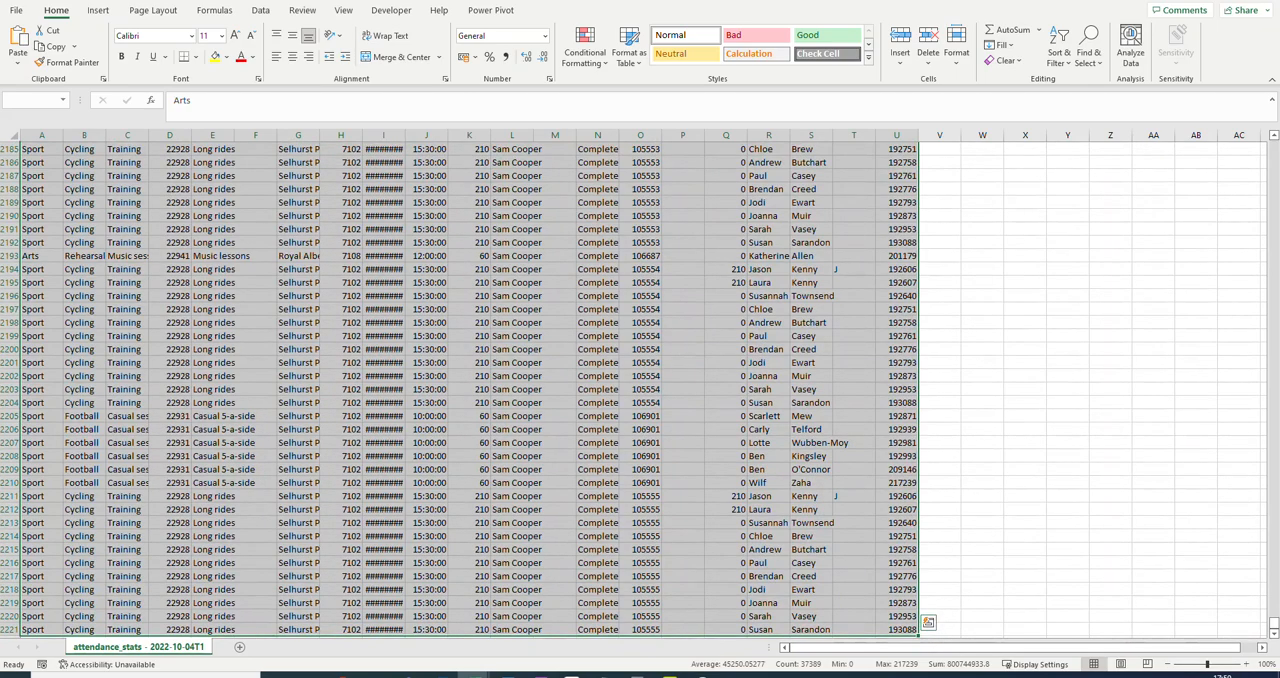
left_click_drag(1274, 626, 1270, 142)
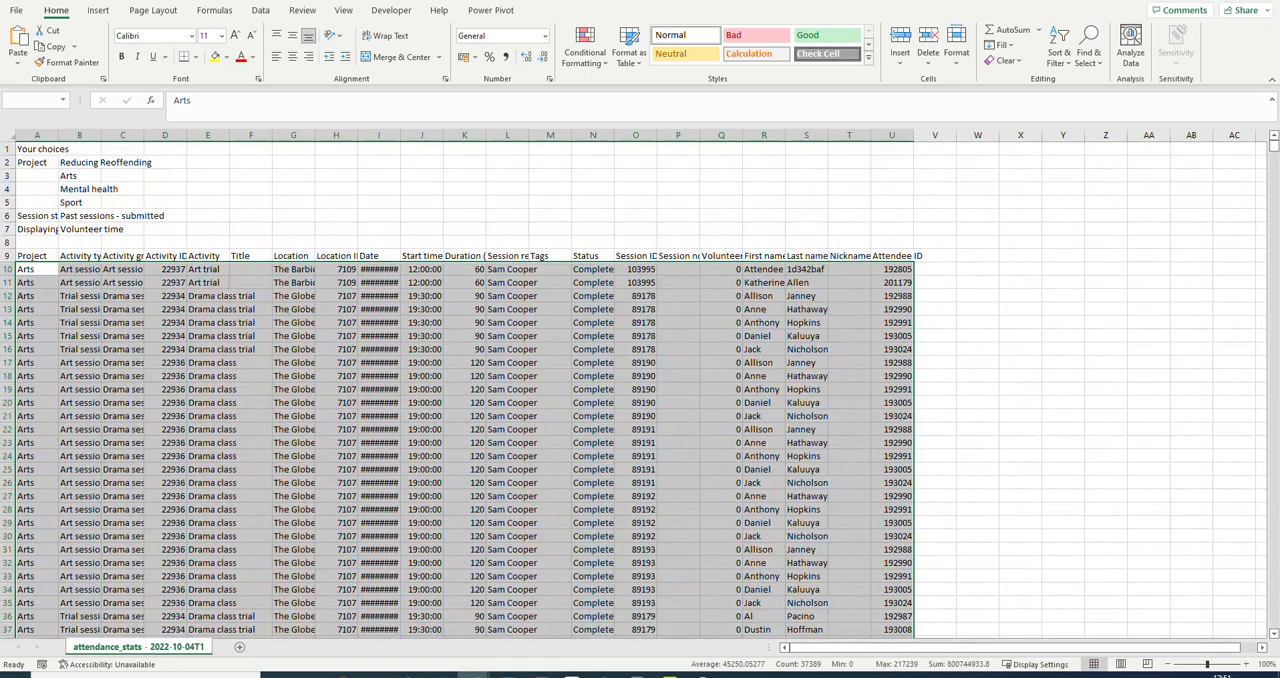
right_click(196, 269)
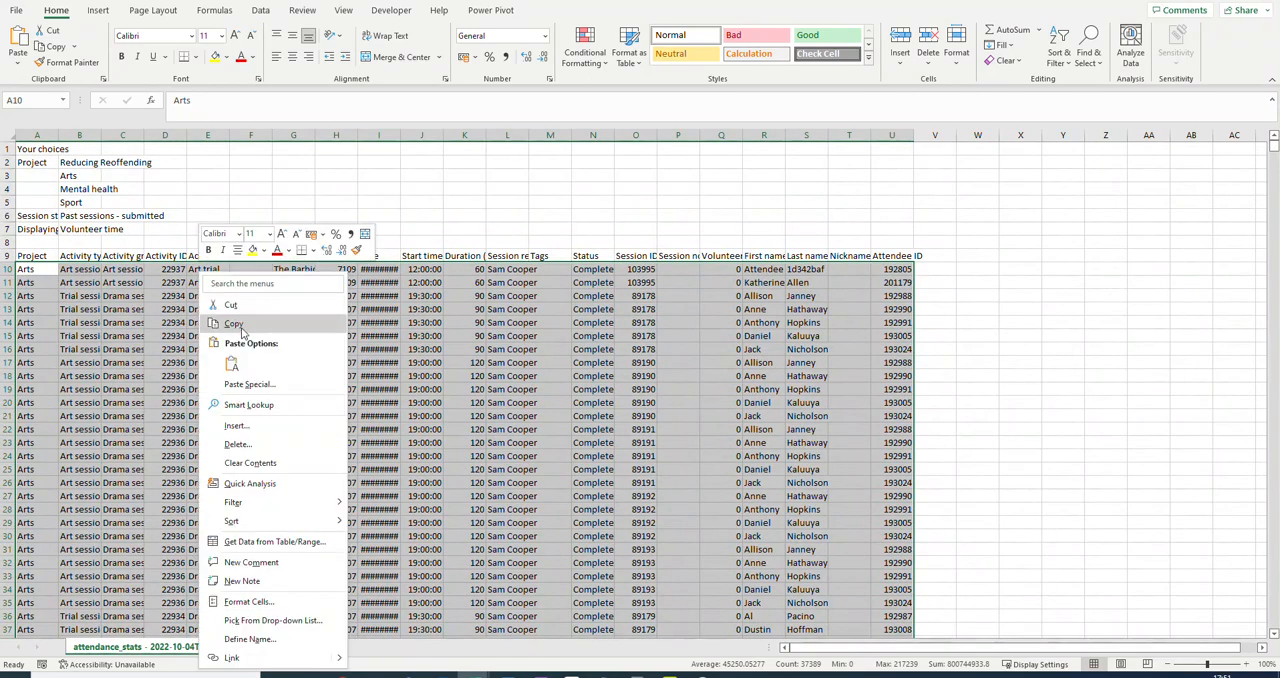
left_click(230, 324)
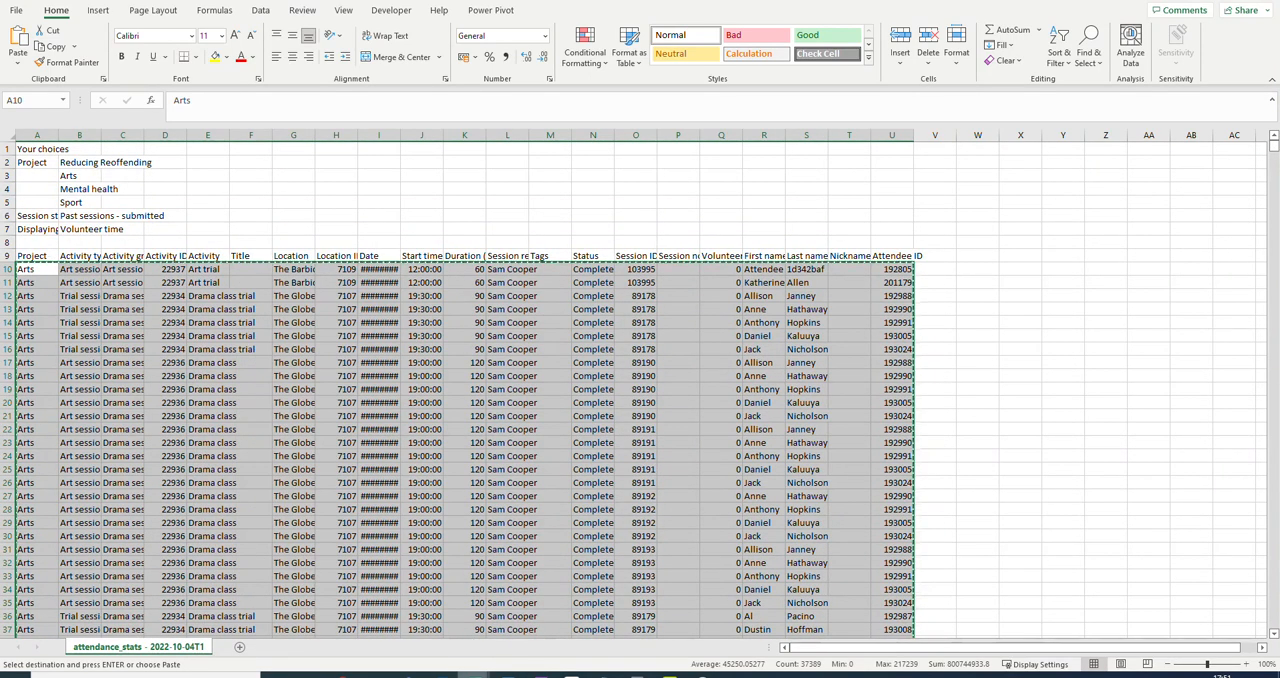
Switch to the Upshot volunteering template workbook and paste the copied records into cell A2 of the Data sheet.
mouse_move(471, 672)
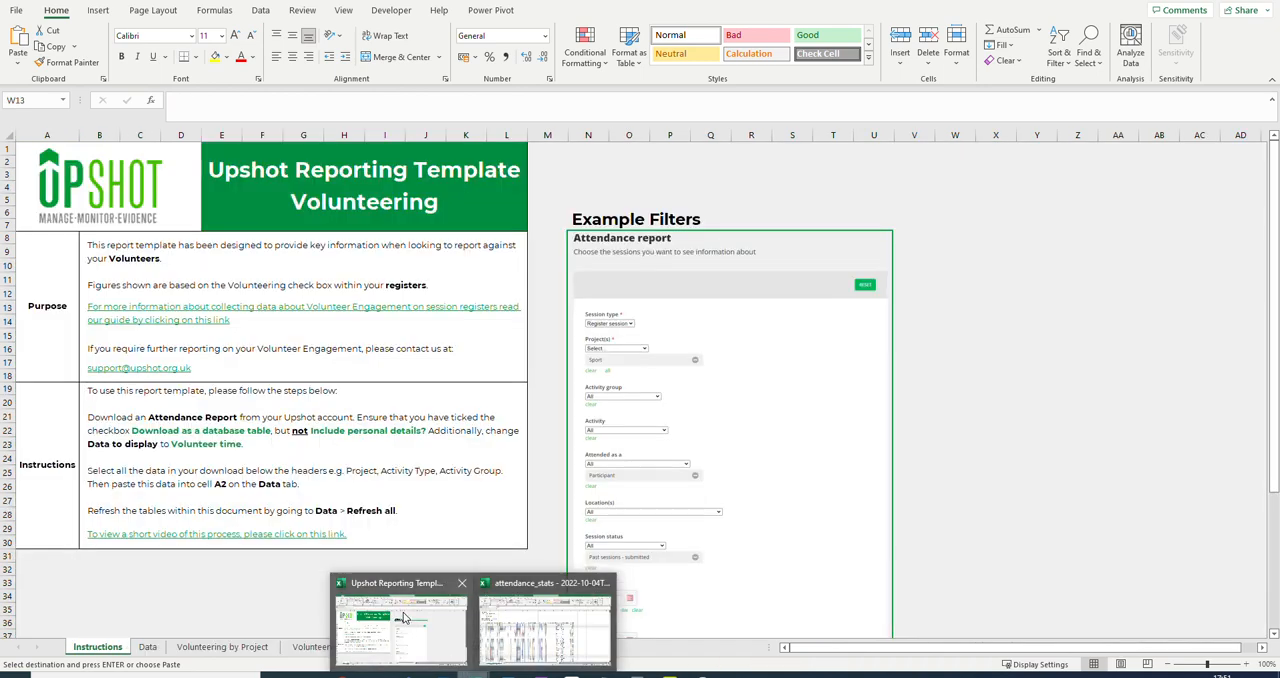
left_click(402, 620)
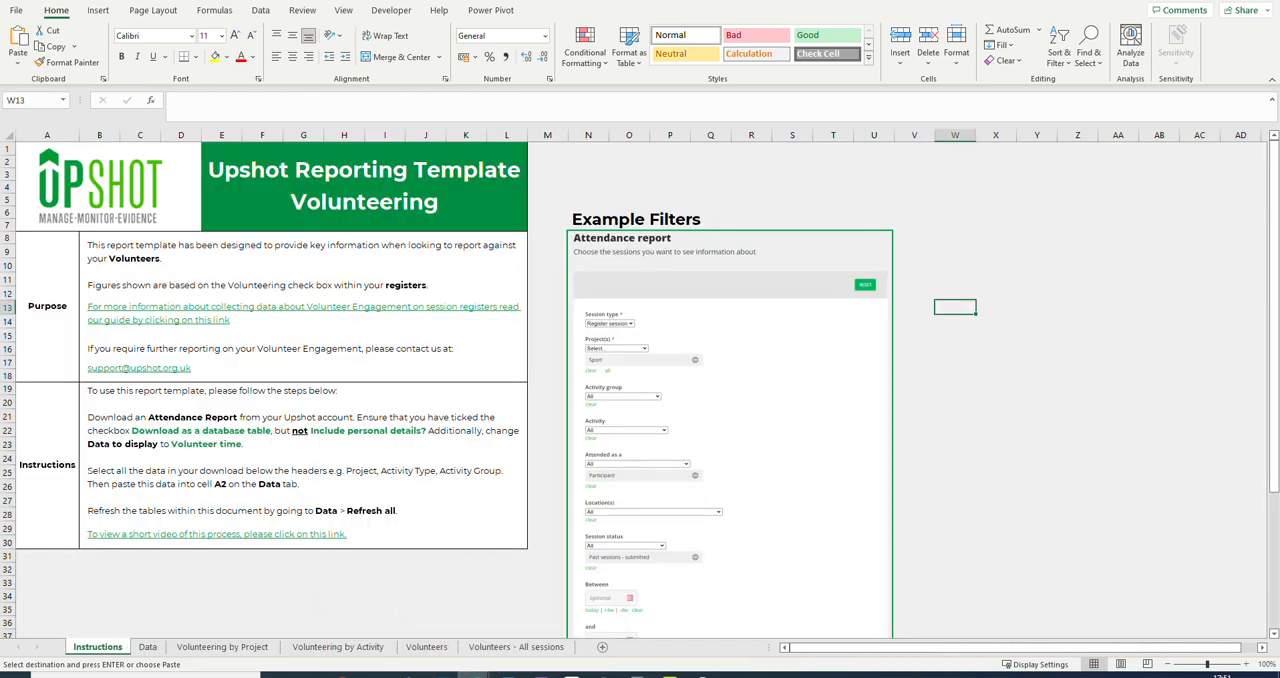
left_click(148, 647)
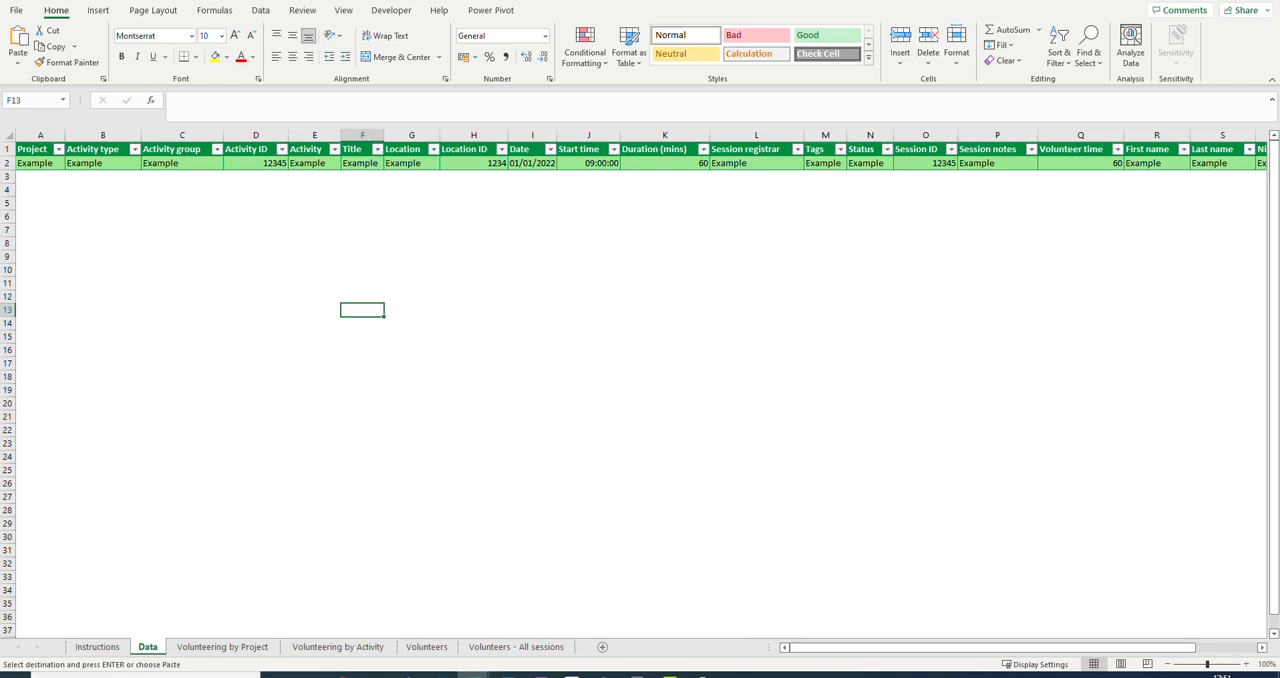
left_click(40, 163)
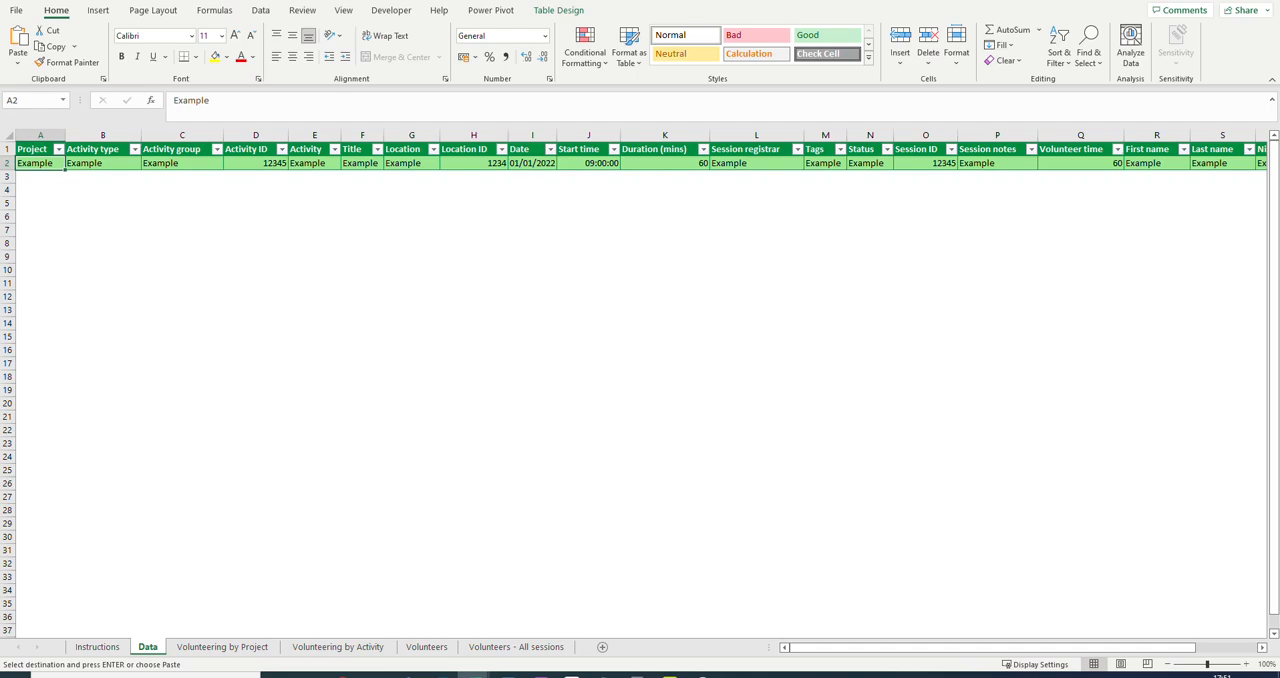
right_click(57, 164)
left_click(84, 250)
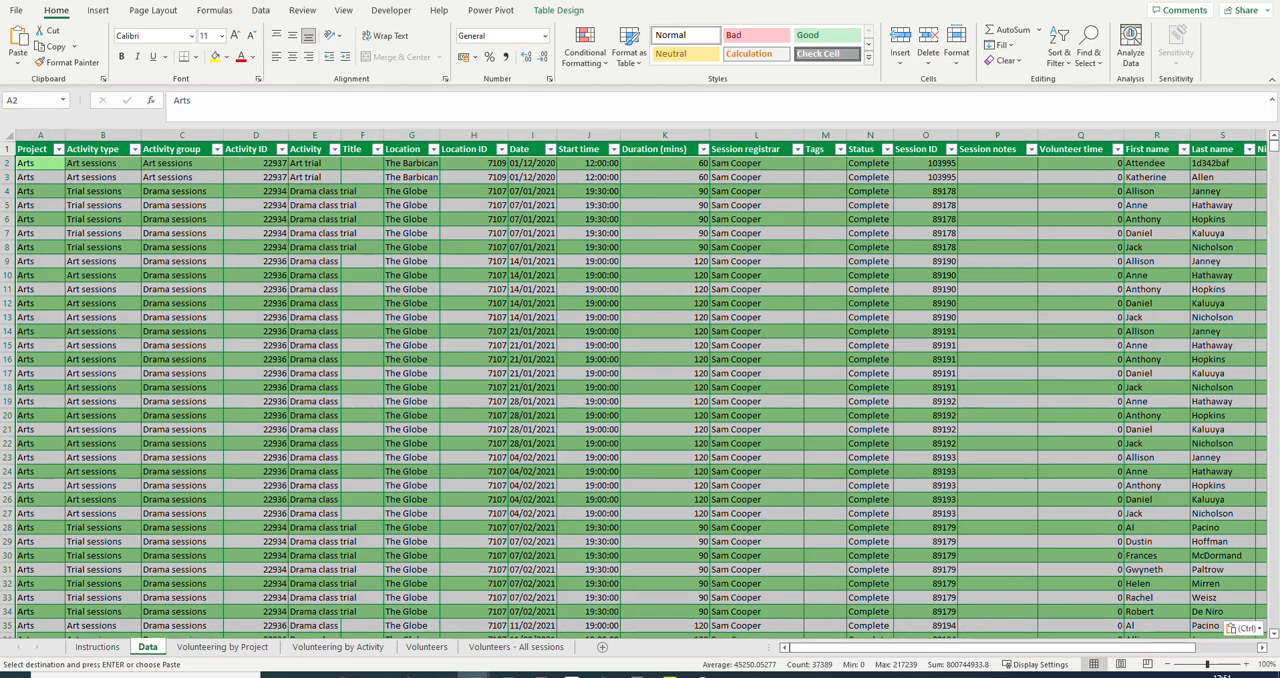
Deselect the pasted records and refresh all the tables in the template workbook.
left_click(103, 275)
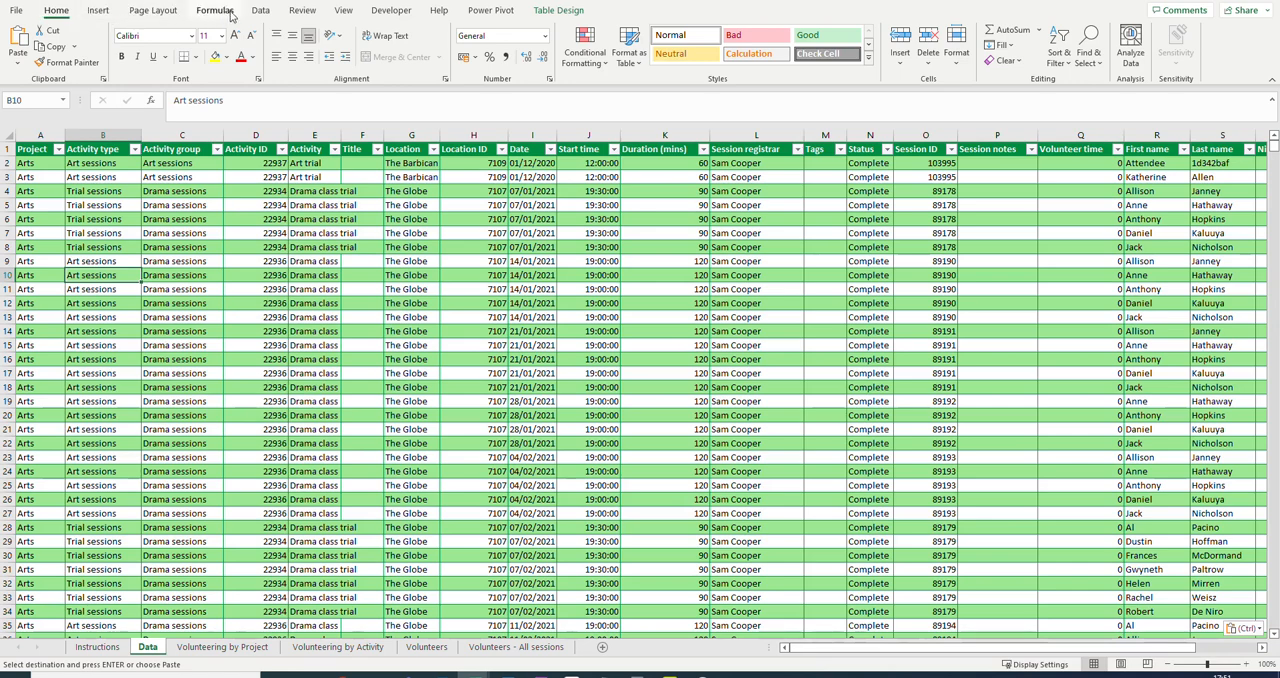
left_click(262, 12)
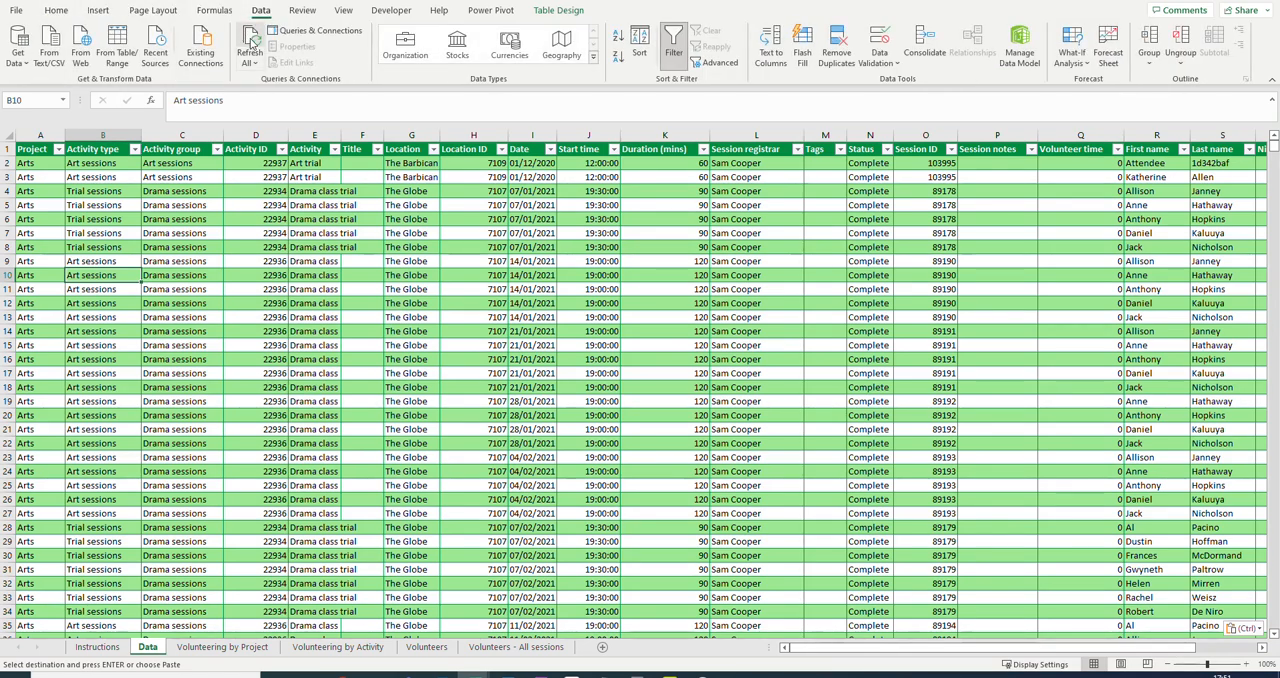
left_click(252, 40)
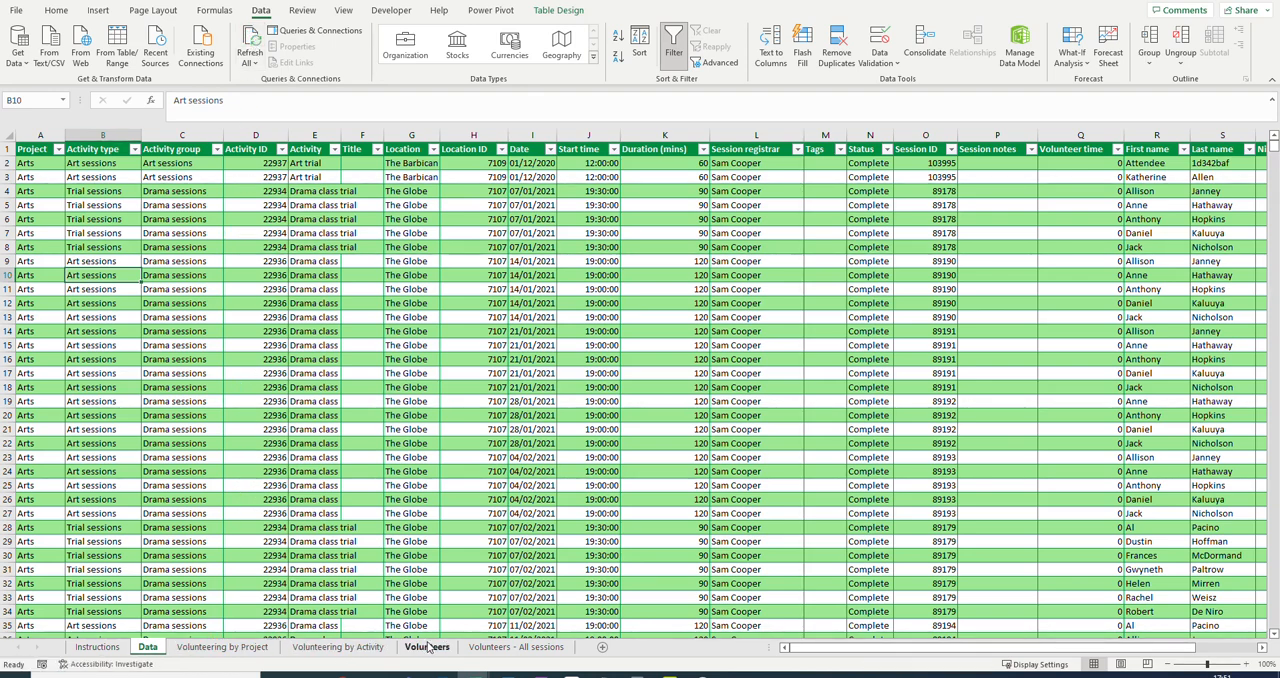
View the Volunteering by Project sheet, and fit column A on the Volunteering by Activity sheet to its contents.
left_click(221, 648)
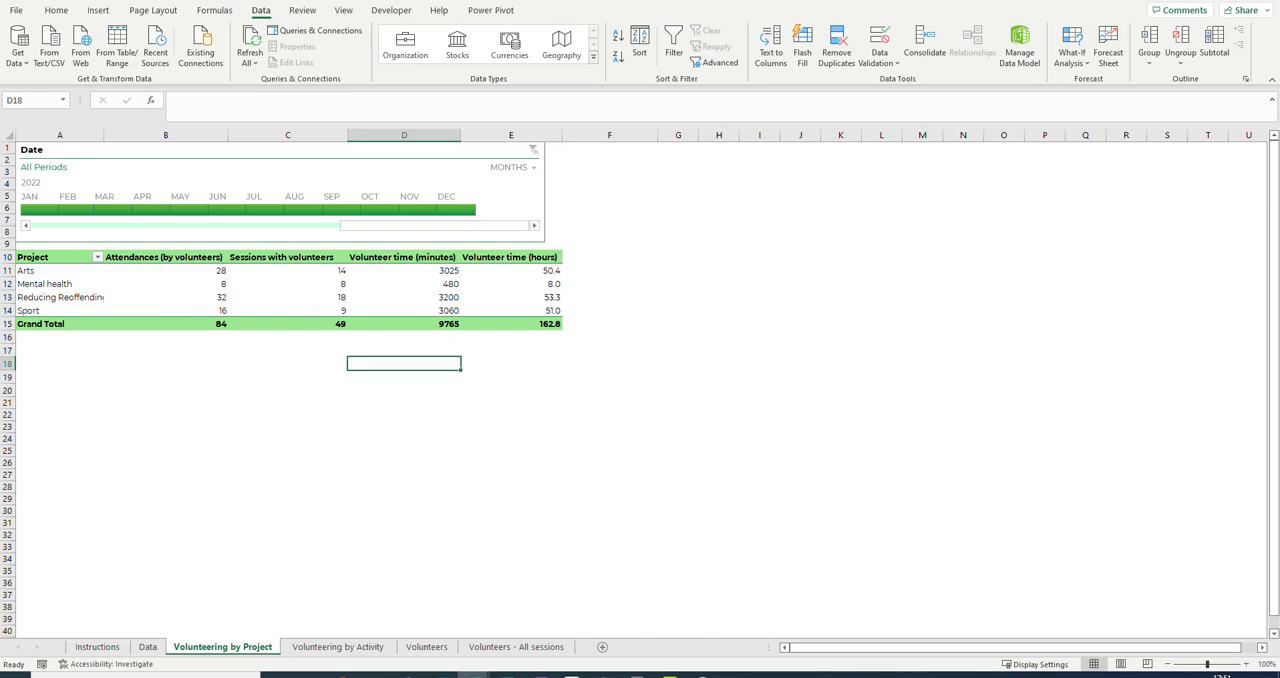
left_click(313, 649)
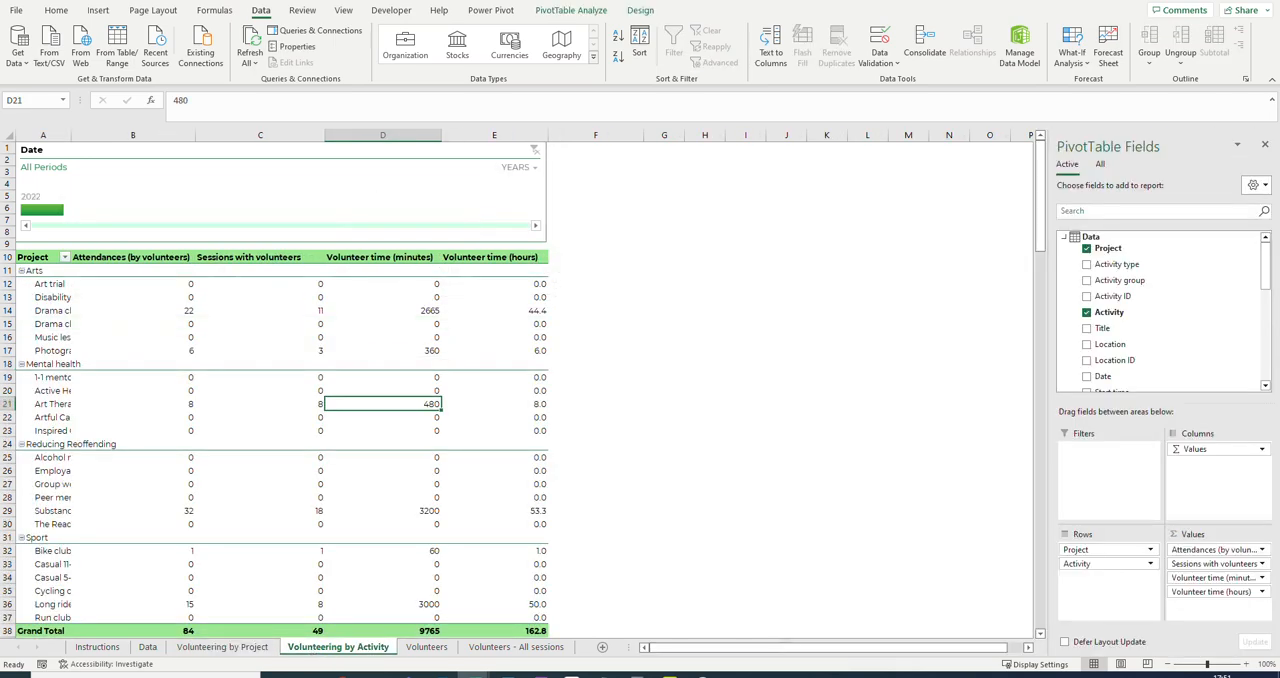
double_click(71, 135)
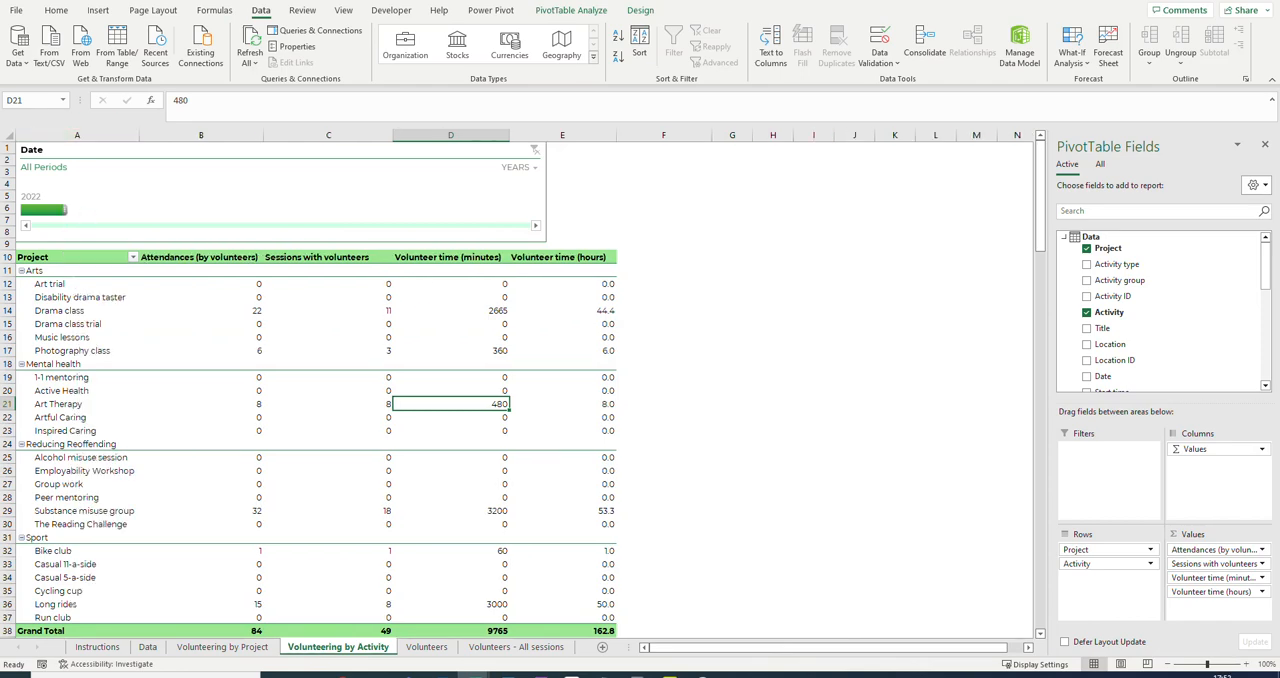
Examine the volunteer summary on the Volunteers sheet and the session list on the Volunteers - All sessions sheet.
left_click(426, 649)
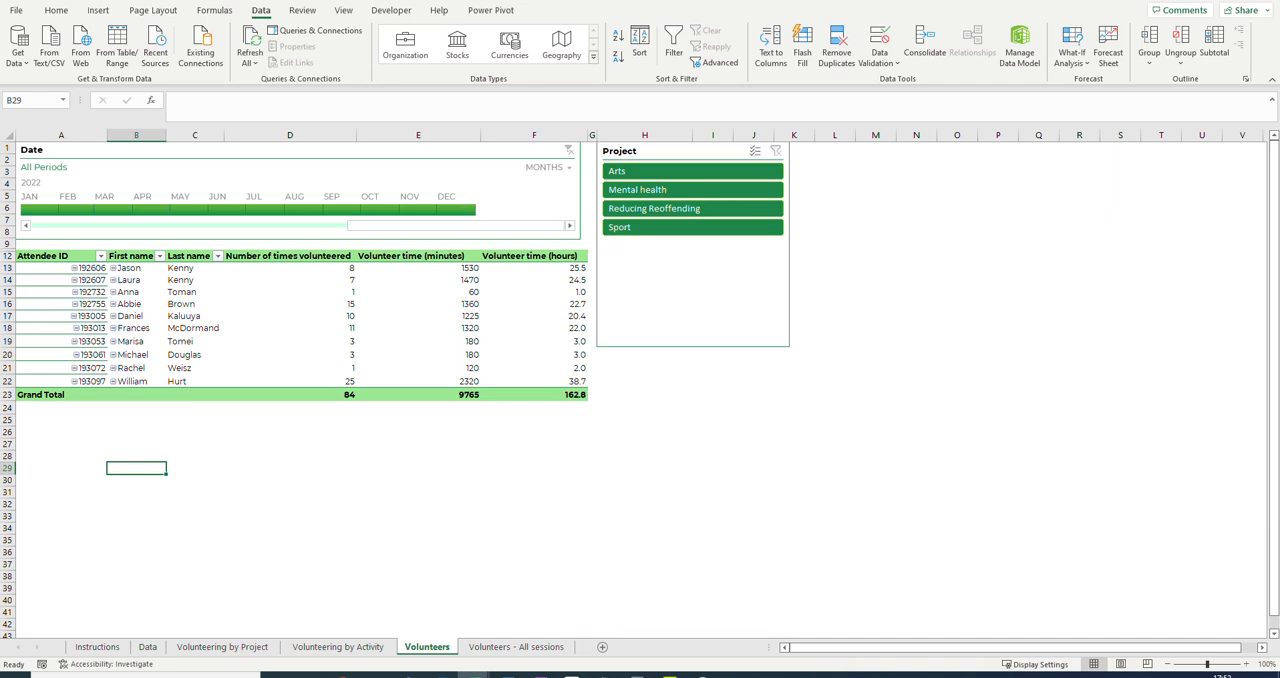
left_click(497, 648)
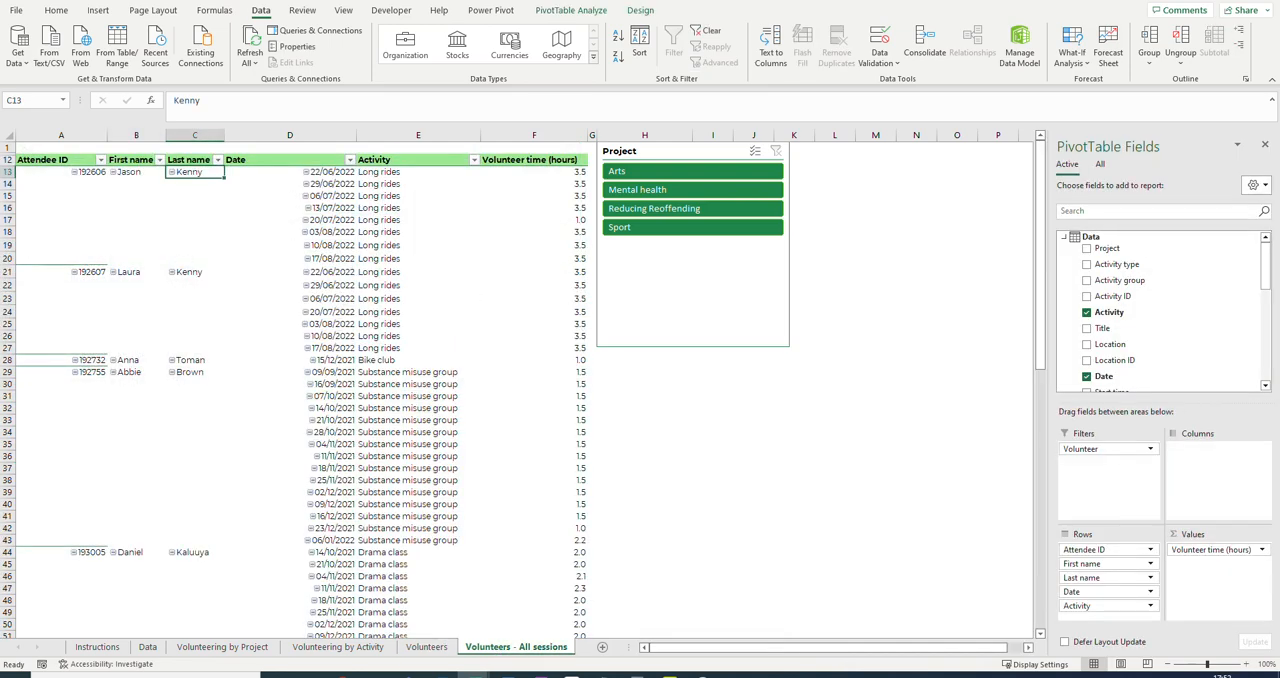
scroll(395, 190, "down", 4)
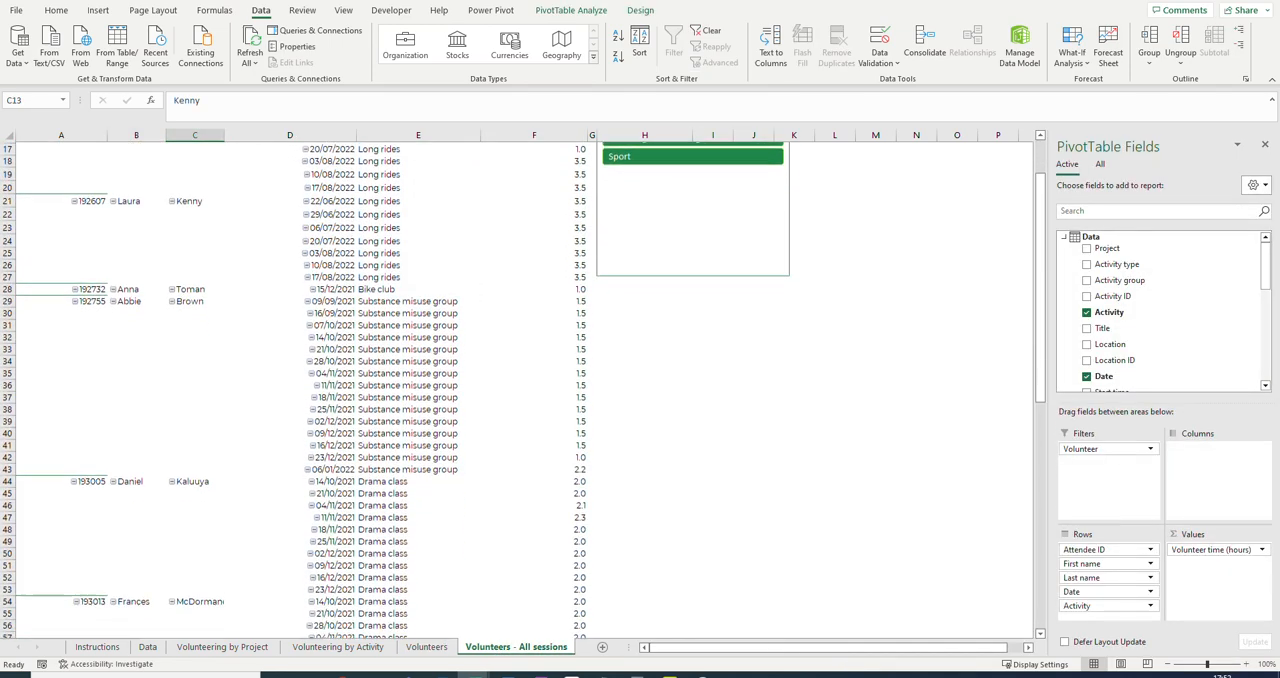
scroll(520, 390, "down", 11)
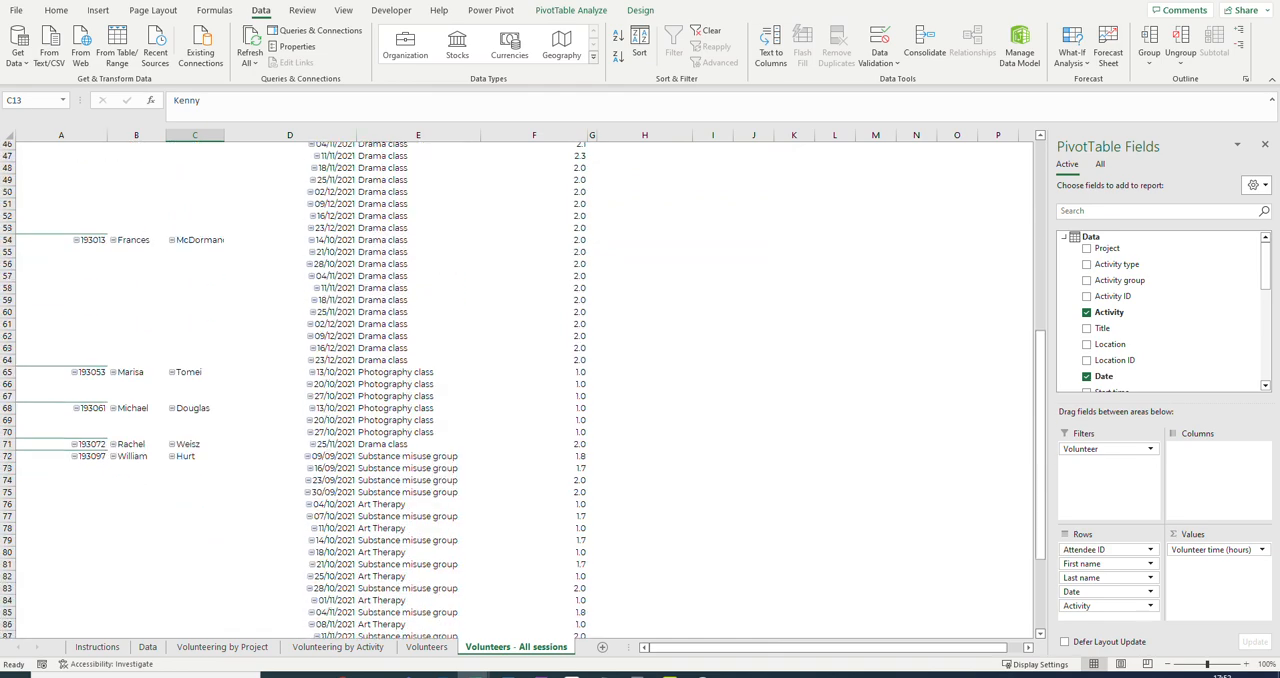
scroll(520, 390, "down", 3)
scroll(520, 390, "up", 20)
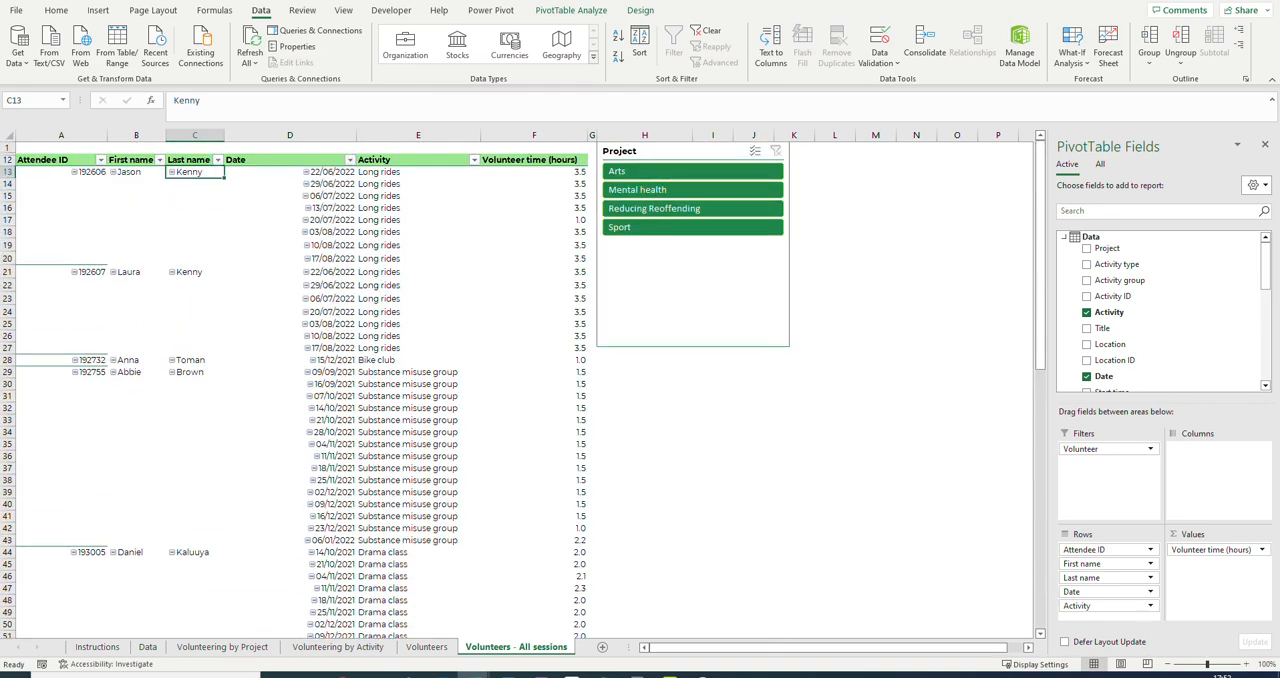
Filter the Volunteering by Project sheet to January–June 2022 with the Date timeline.
left_click(221, 647)
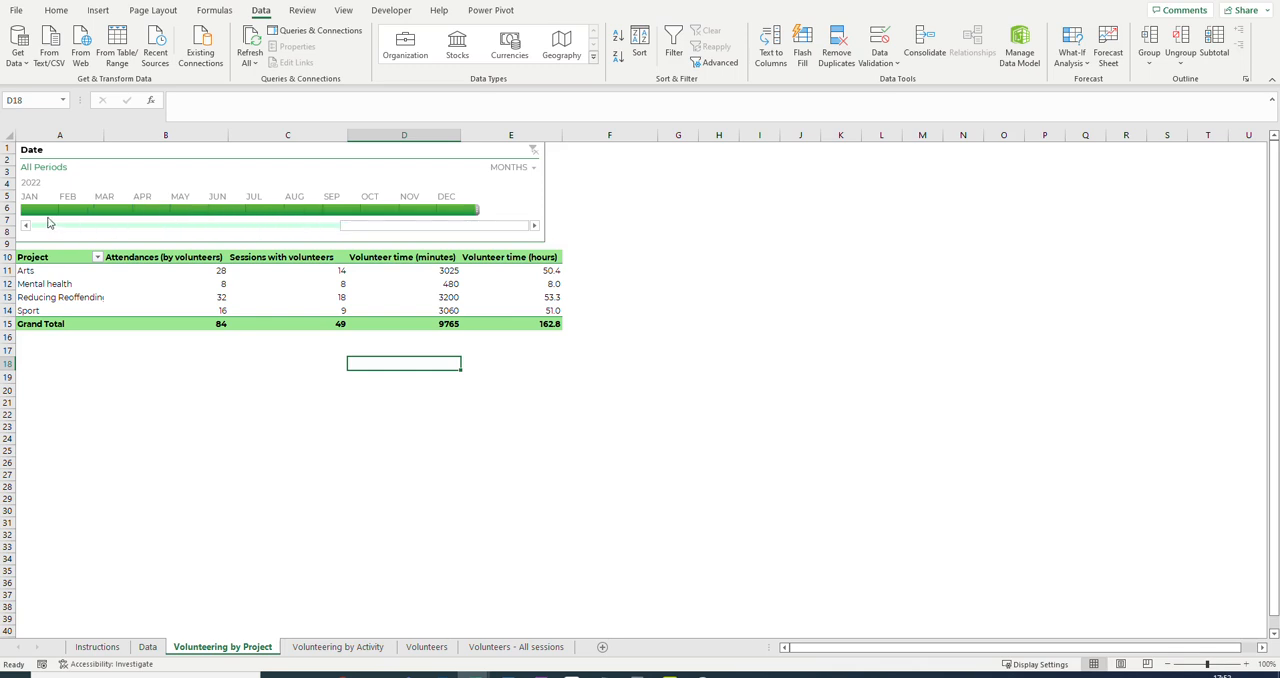
left_click_drag(30, 209, 224, 203)
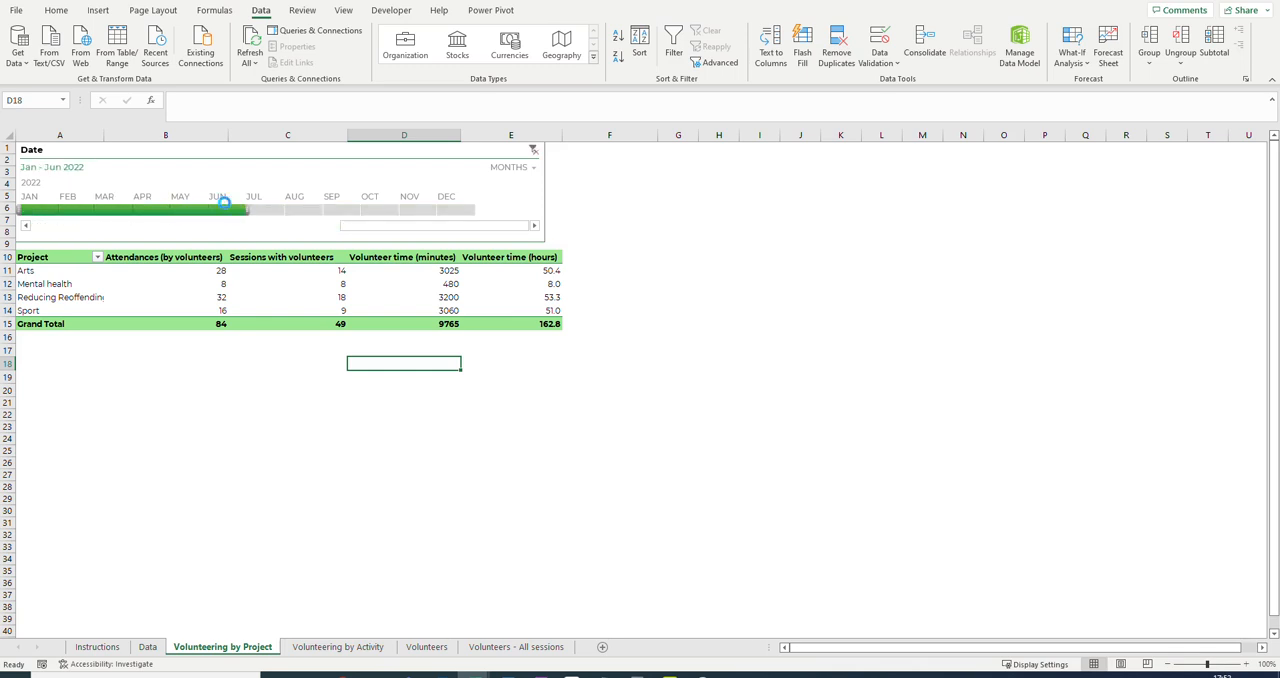
left_click_drag(380, 231, 305, 236)
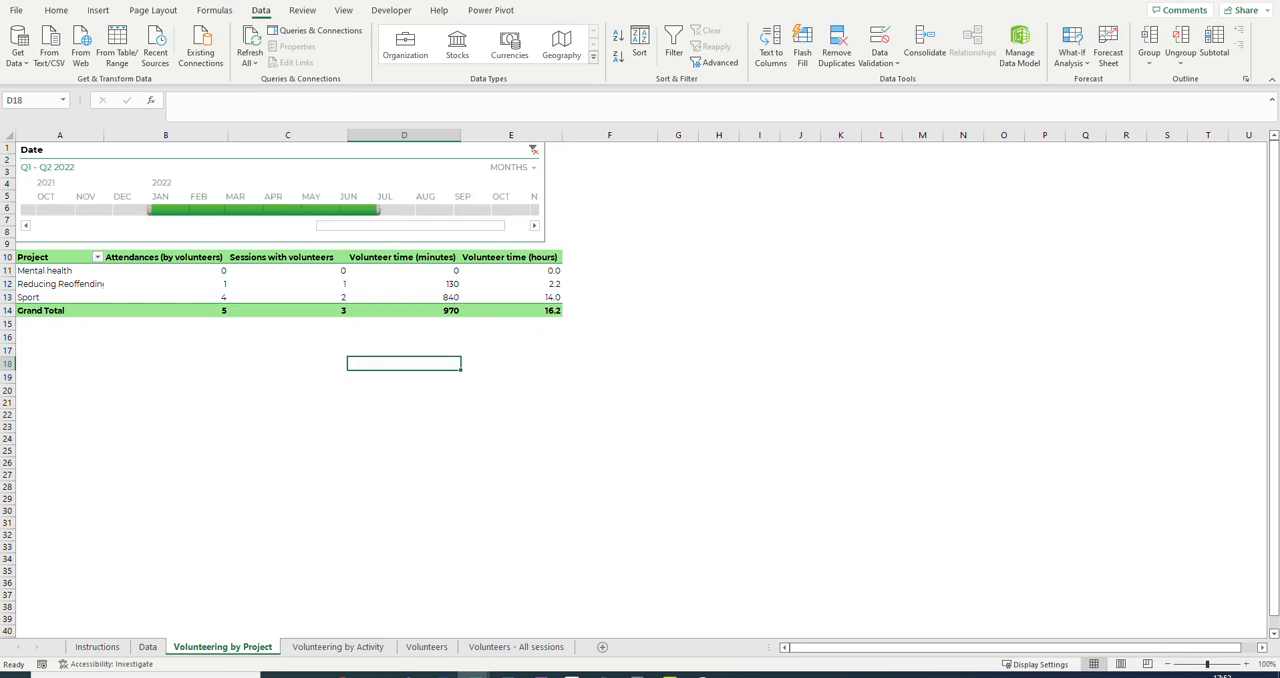
On the Volunteering by Activity sheet, switch the Date timeline to quarters and filter it to Q1–Q2 2022.
left_click(340, 647)
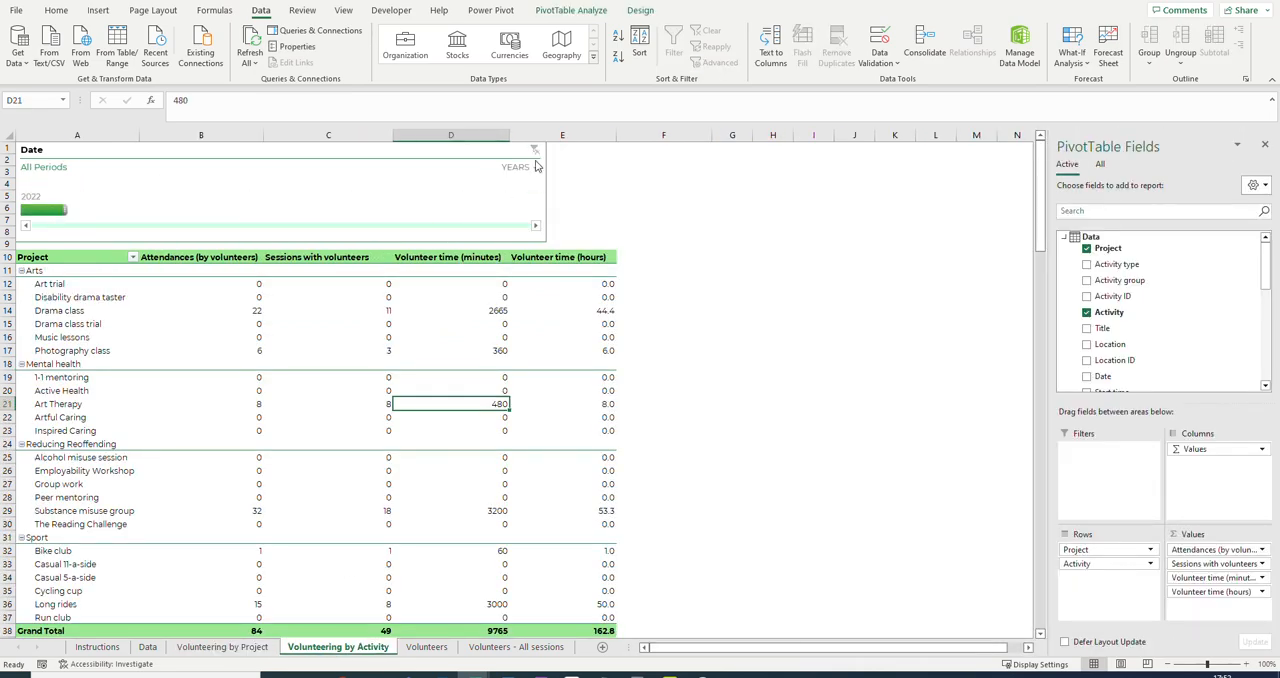
left_click(530, 170)
left_click(535, 170)
left_click(545, 205)
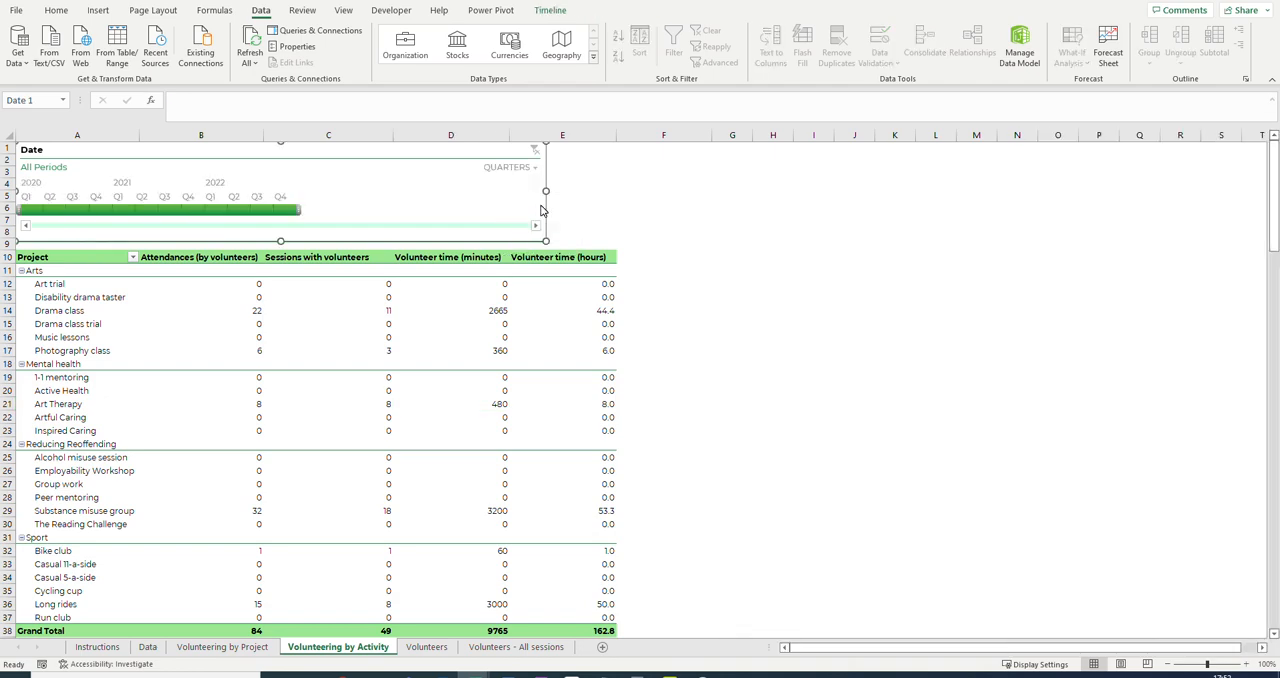
left_click_drag(215, 211, 247, 212)
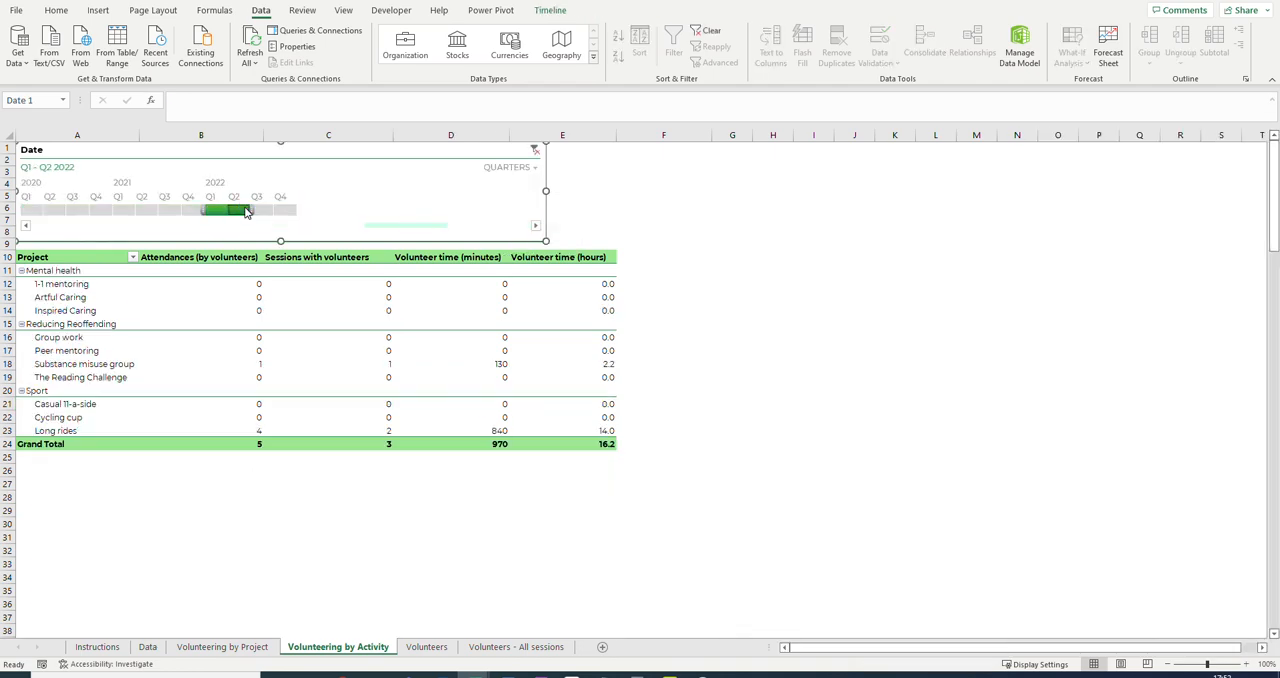
Filter the Volunteers - All sessions sheet by project, first to Arts and finally to Mental health.
left_click(501, 648)
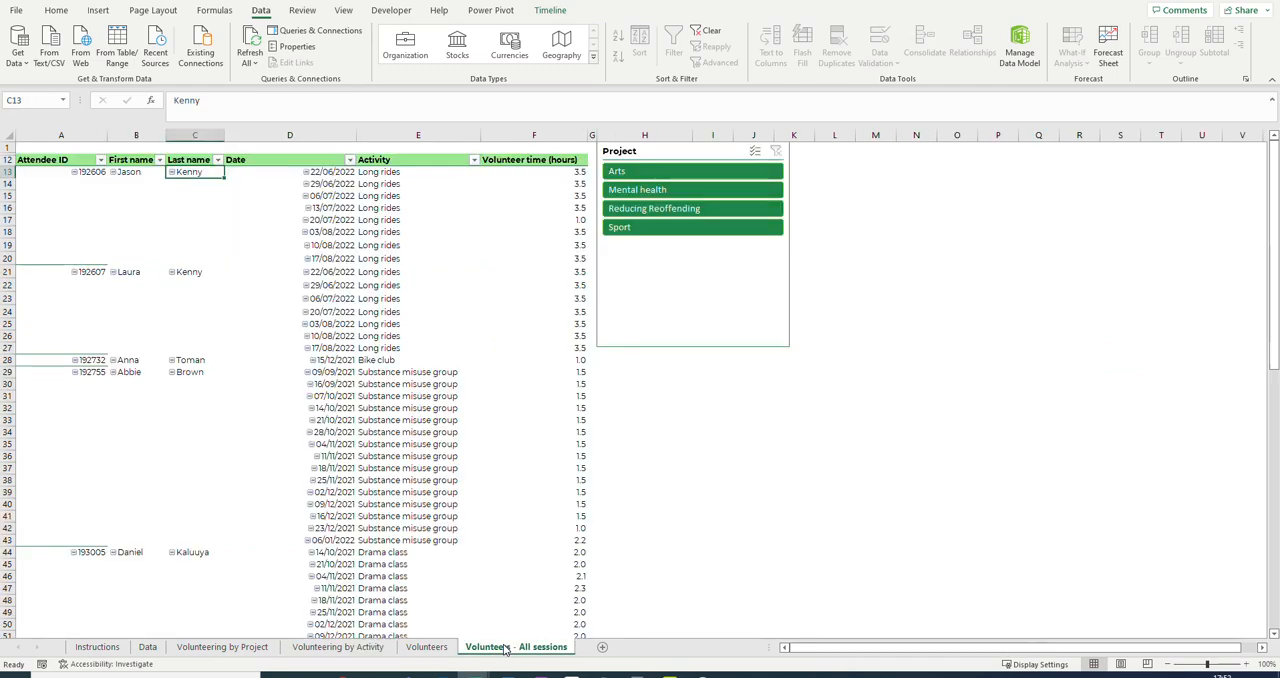
left_click(634, 172)
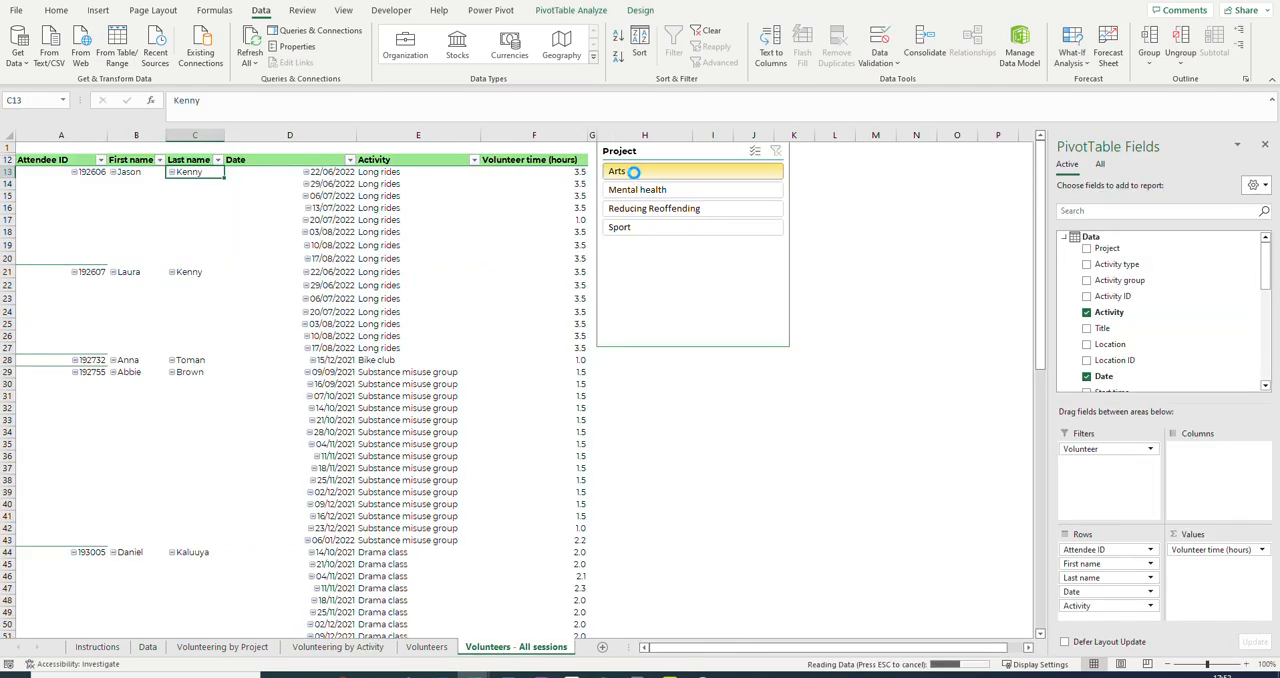
left_click(636, 192)
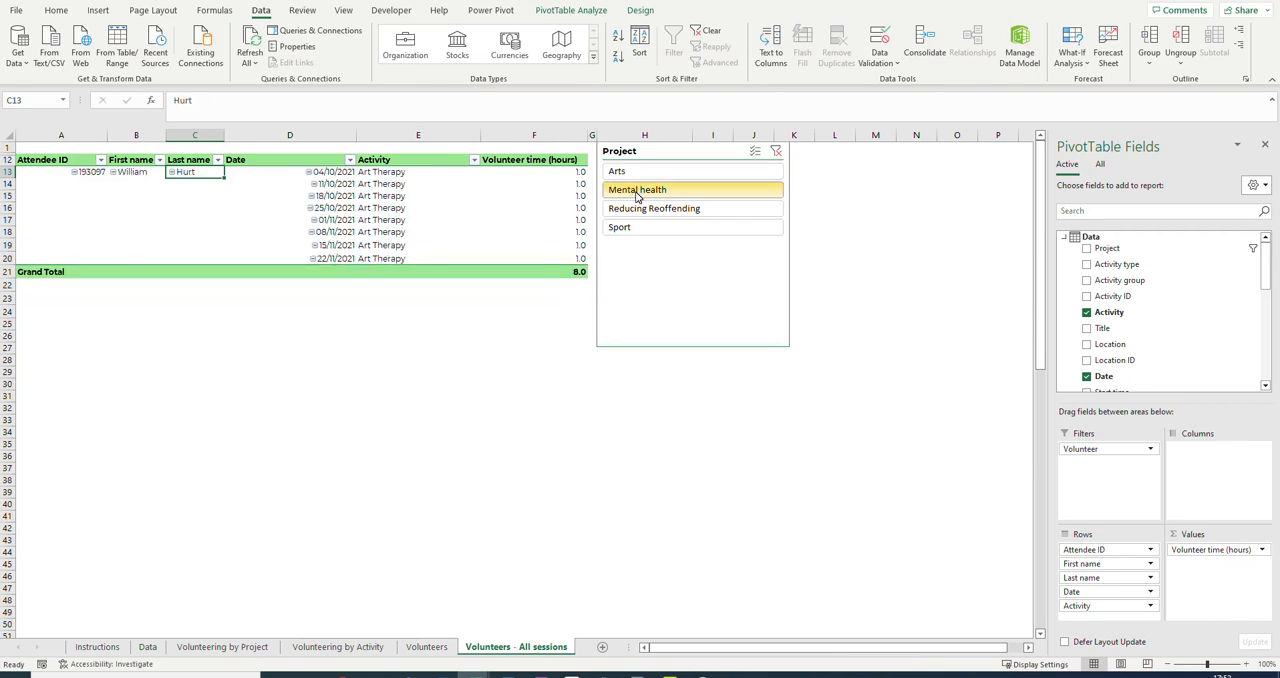